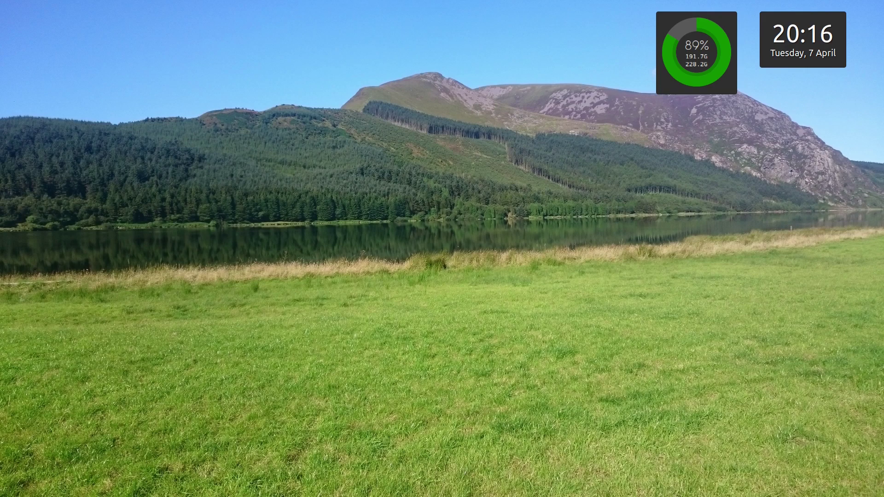
Drag the Nemo window showing the Shake n Bake Chicken folder onto the screen and settle its position
{"action": "left_click_drag", "start_coordinate": [883, 138], "coordinate": [486, 149]}
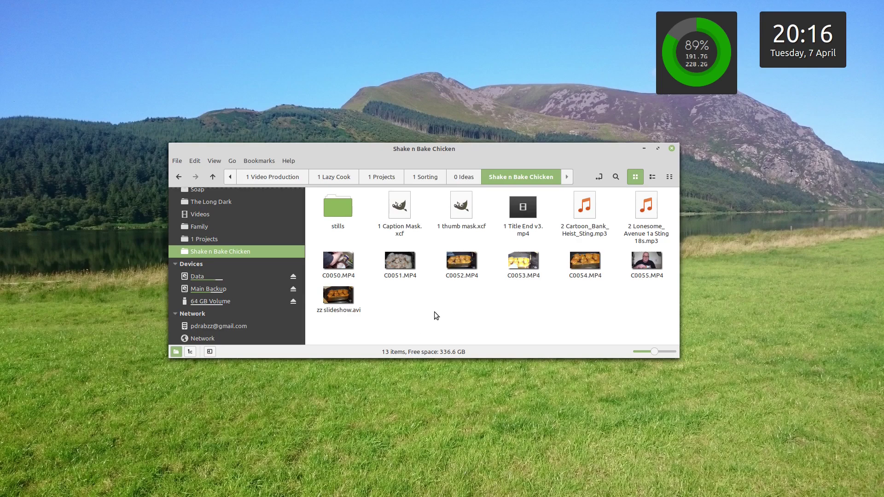
{"action": "left_click_drag", "start_coordinate": [398, 171], "coordinate": [465, 330]}
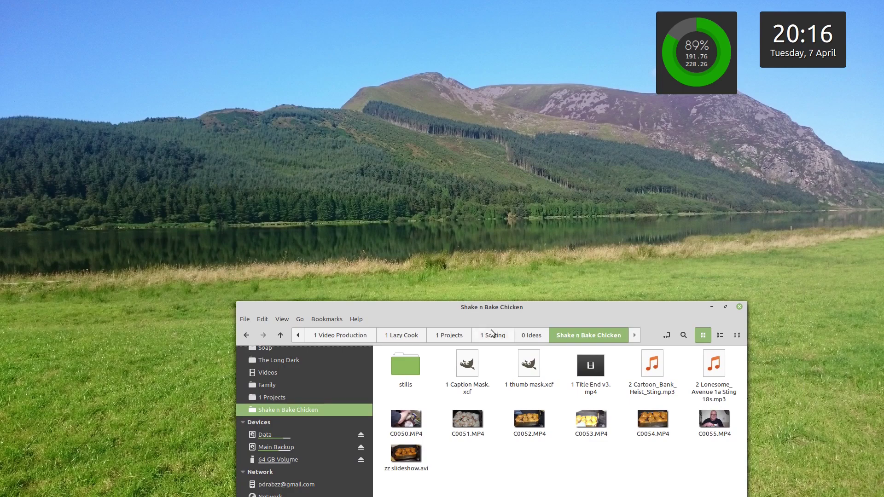
{"action": "left_click_drag", "start_coordinate": [498, 313], "coordinate": [475, 338]}
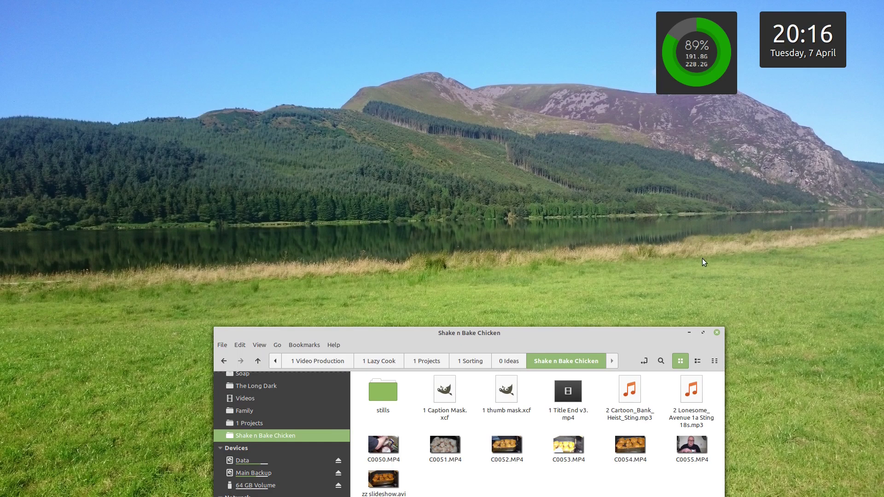
{"action": "left_click_drag", "start_coordinate": [494, 344], "coordinate": [502, 140]}
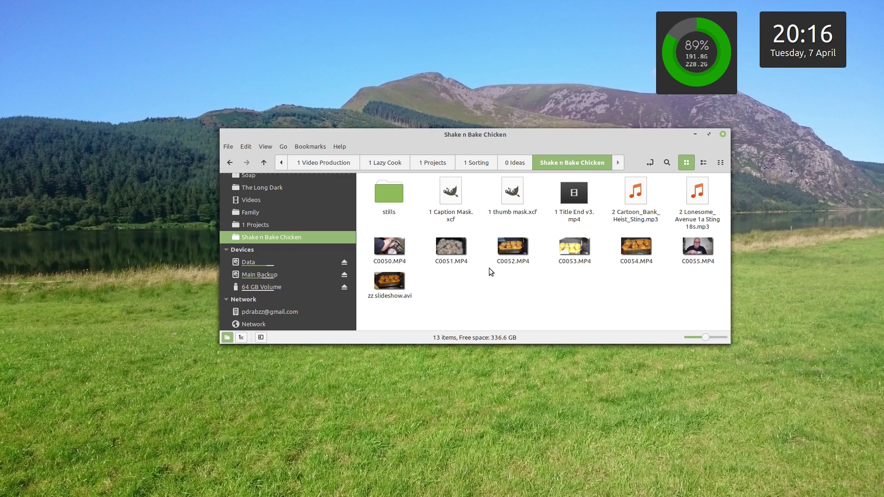
Open 1 thumb mask.xcf in GIMP, then bring the file manager back and move it aside
{"action": "double_click", "coordinate": [510, 198]}
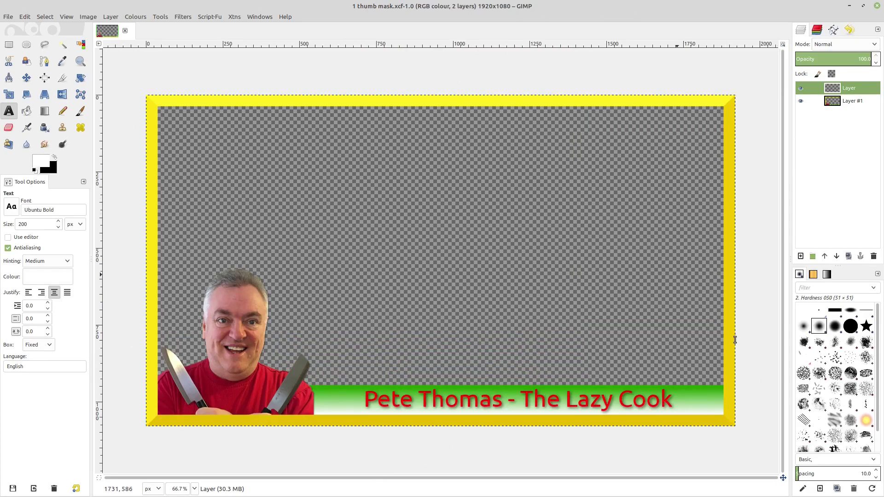
{"action": "key", "text": "alt+Tab"}
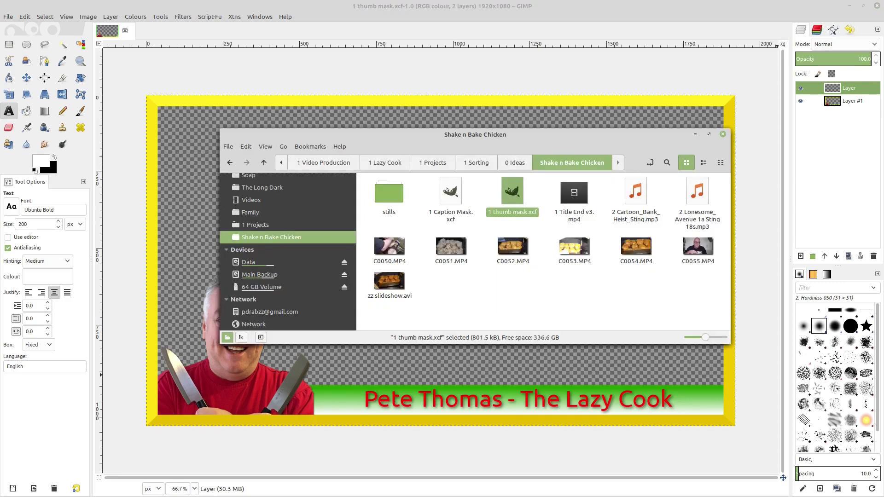
{"action": "left_click_drag", "start_coordinate": [393, 134], "coordinate": [490, 153]}
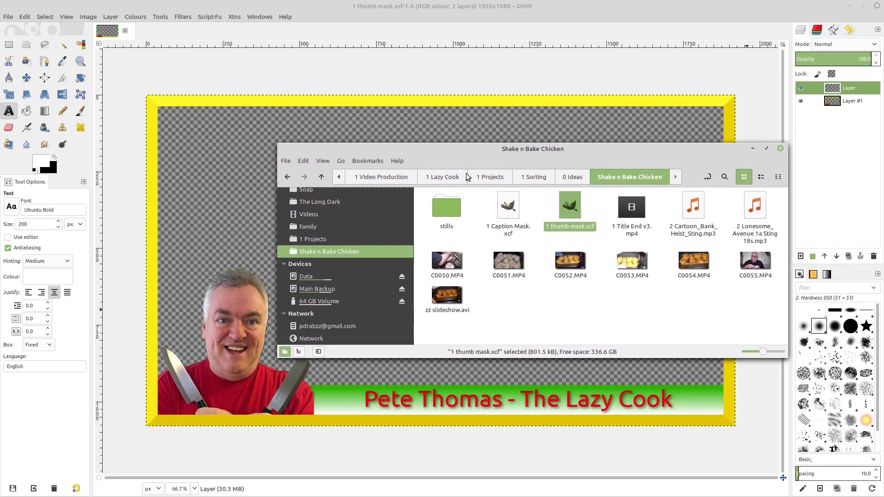
Open DSC01028.JPG from the stills folder with GNU Image Manipulation Program
{"action": "double_click", "coordinate": [444, 203]}
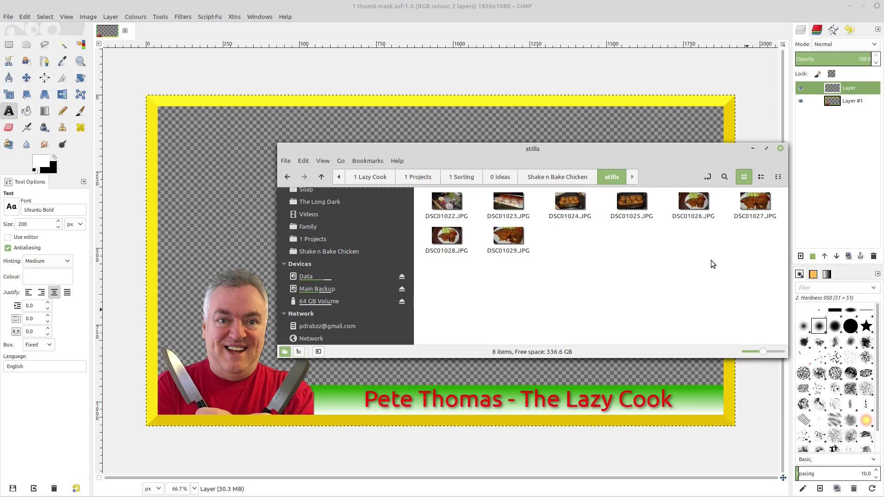
{"action": "left_click", "coordinate": [446, 237]}
{"action": "right_click", "coordinate": [444, 239]}
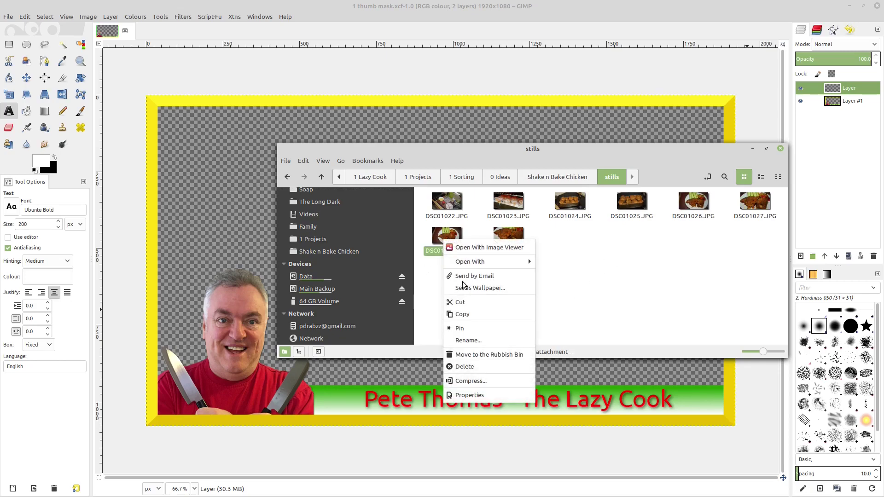
{"action": "mouse_move", "coordinate": [474, 265]}
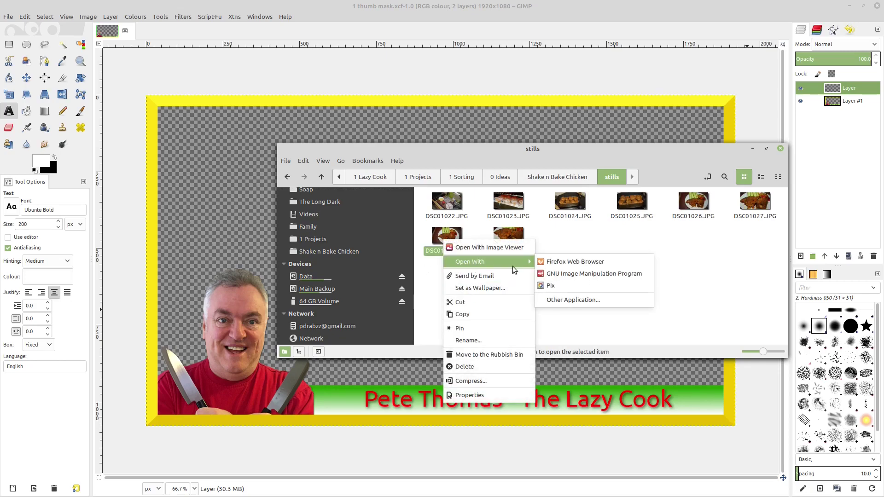
{"action": "left_click", "coordinate": [559, 274]}
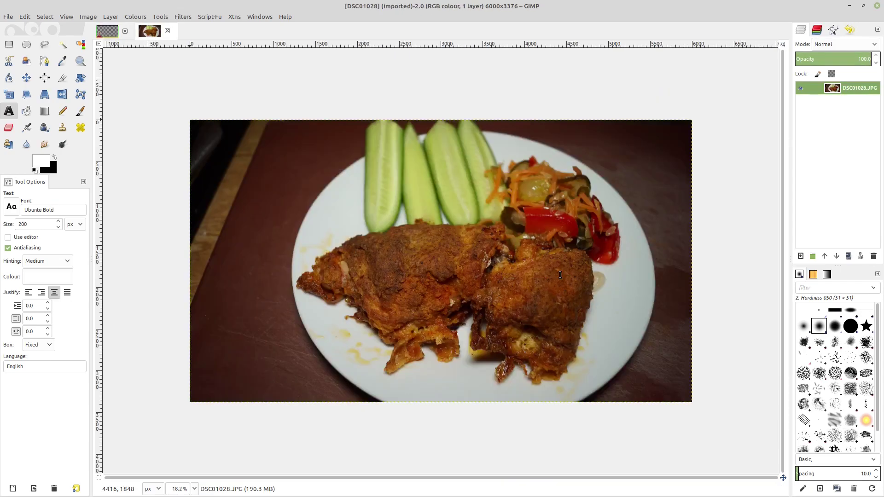
In the thumb mask image, delete the empty top layer named Layer, leaving Layer #1
{"action": "left_click", "coordinate": [109, 30]}
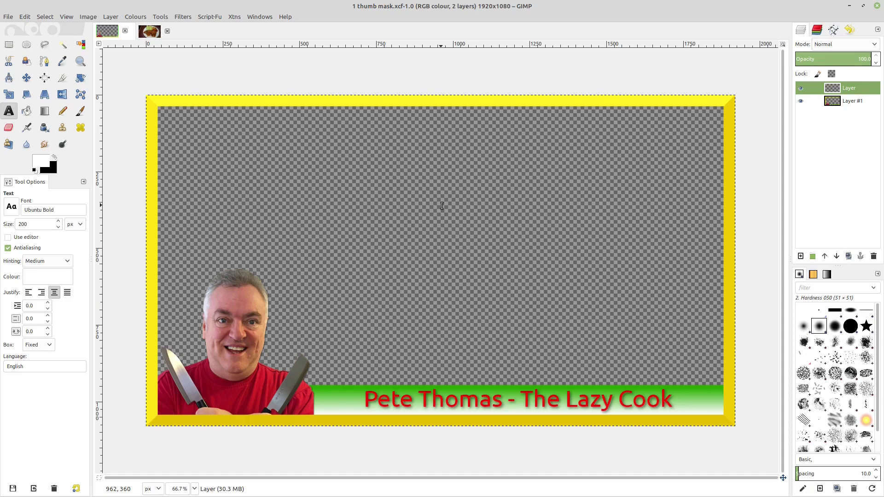
{"action": "left_click", "coordinate": [847, 101]}
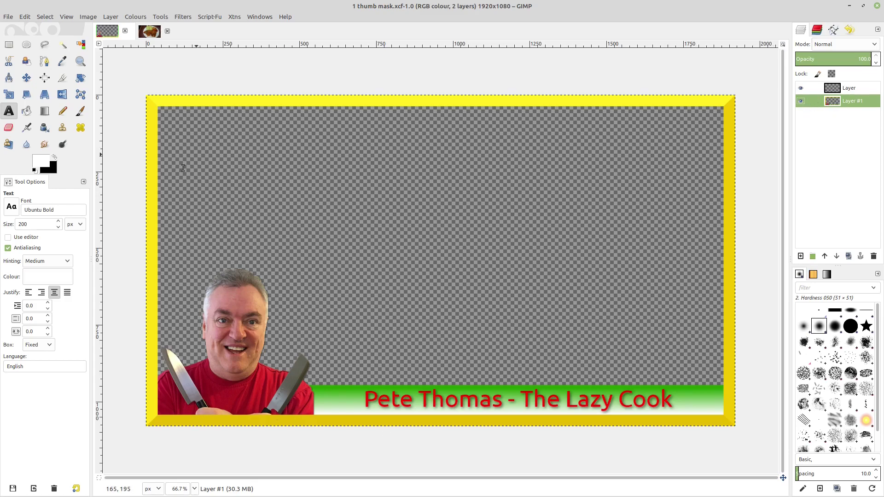
{"action": "left_click", "coordinate": [855, 87]}
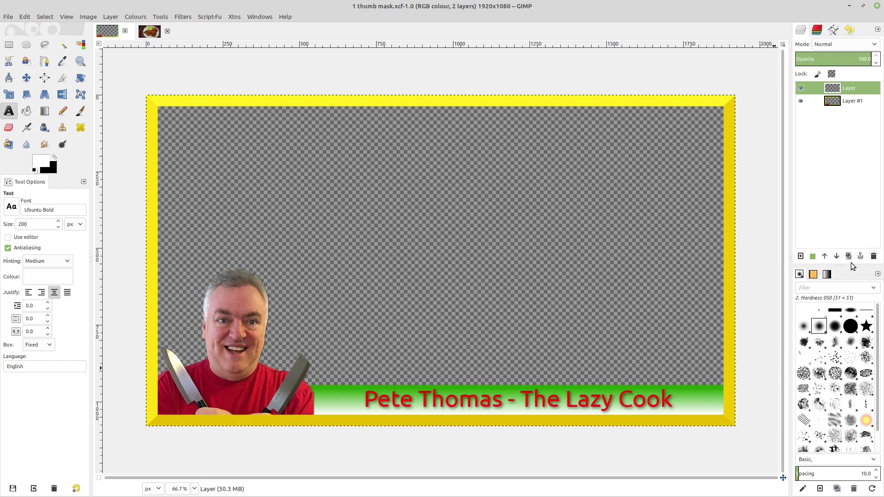
{"action": "left_click", "coordinate": [873, 256]}
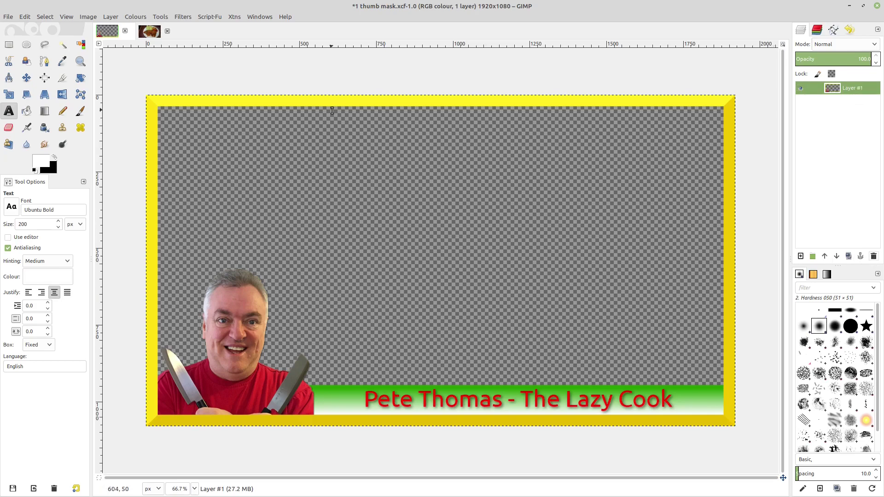
Create a new transparent 1920×1080 layer named Layer via Layer > New Layer
{"action": "left_click", "coordinate": [113, 18]}
{"action": "left_click", "coordinate": [119, 27]}
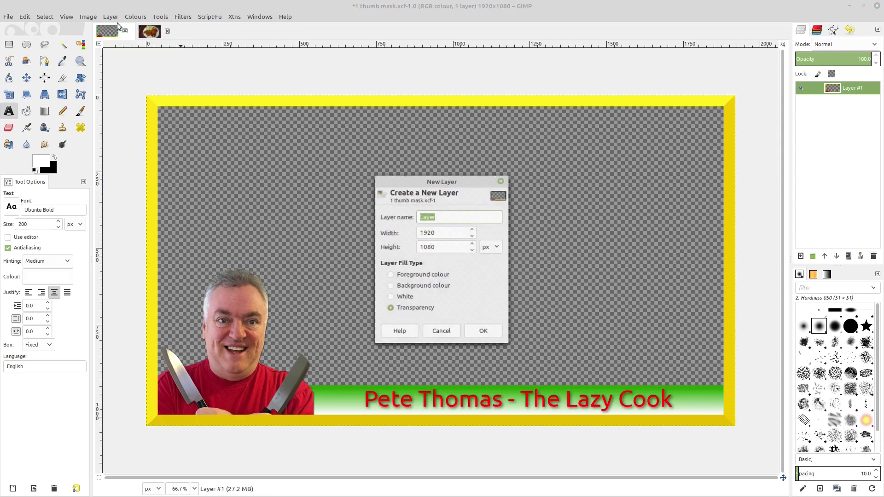
{"action": "left_click", "coordinate": [475, 333]}
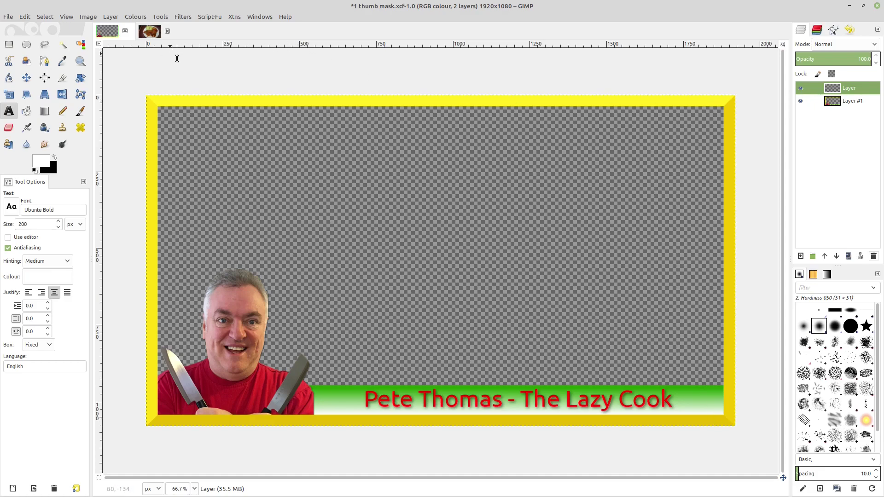
Switch between the image tabs, ending on the DSC01028 chicken photo
{"action": "left_click", "coordinate": [144, 37]}
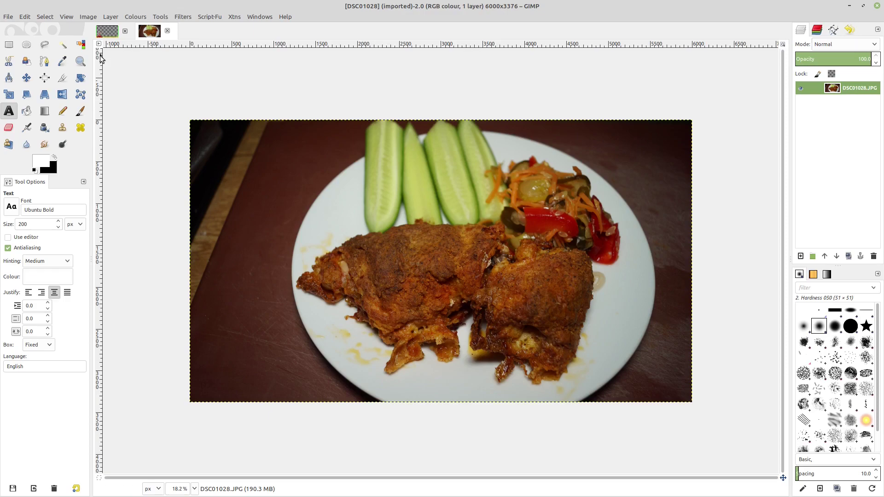
{"action": "left_click", "coordinate": [109, 31]}
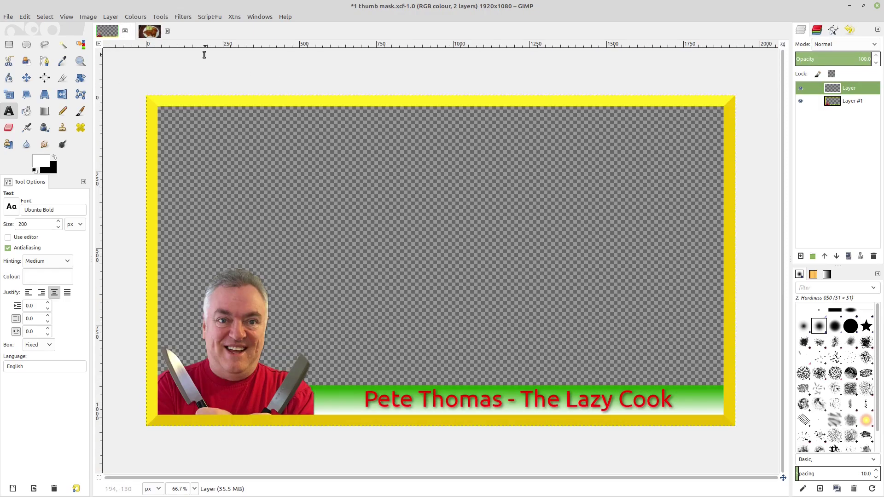
{"action": "left_click", "coordinate": [150, 31]}
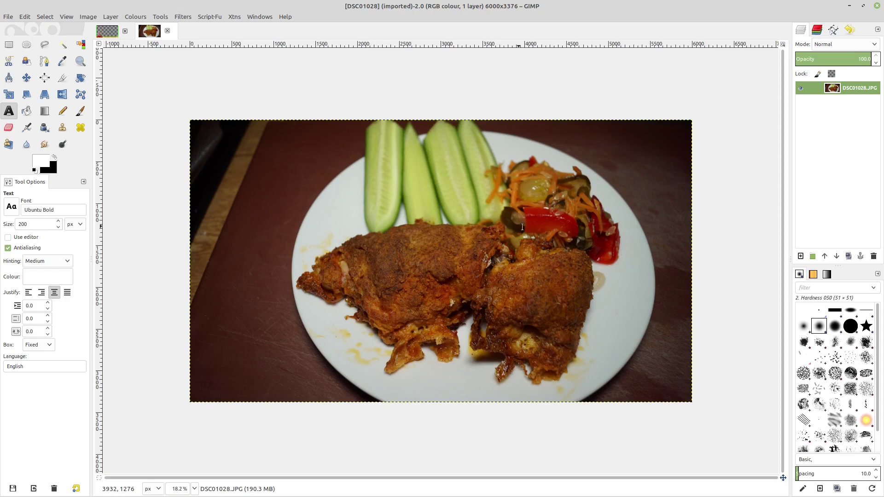
Scale the chicken photo with Scale Image to width 1920, giving 1920×1080
{"action": "right_click", "coordinate": [426, 247]}
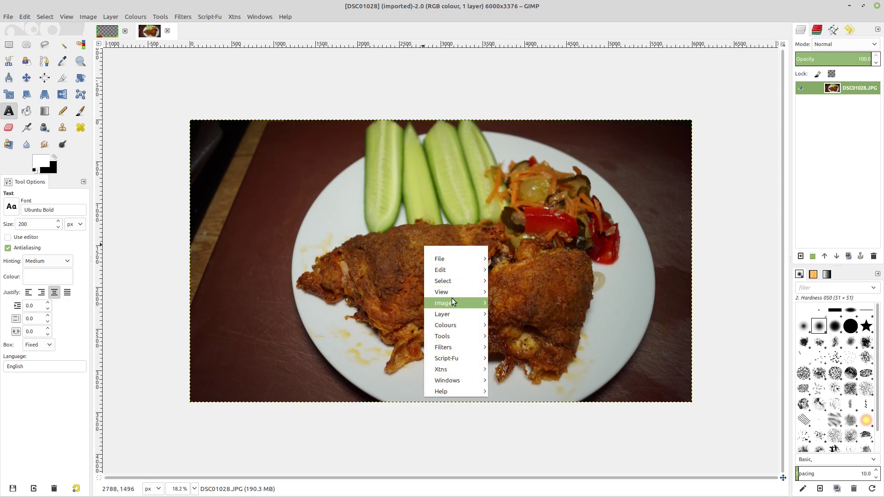
{"action": "mouse_move", "coordinate": [451, 302]}
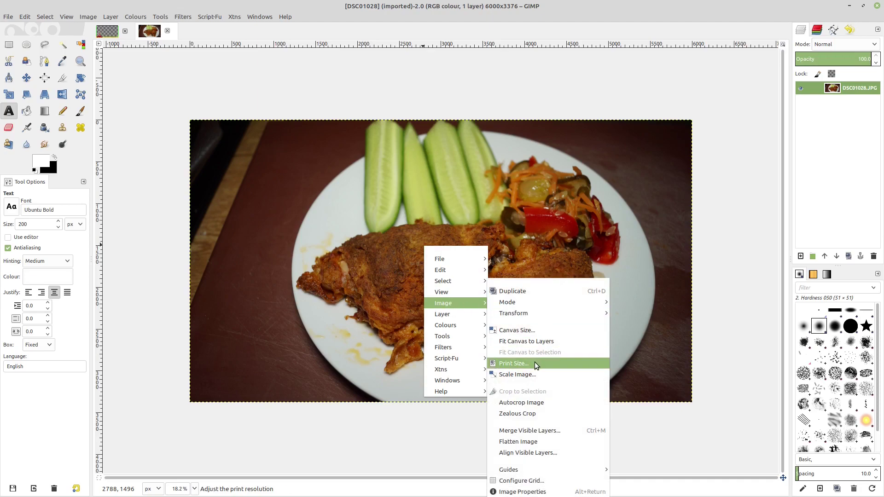
{"action": "left_click", "coordinate": [527, 374]}
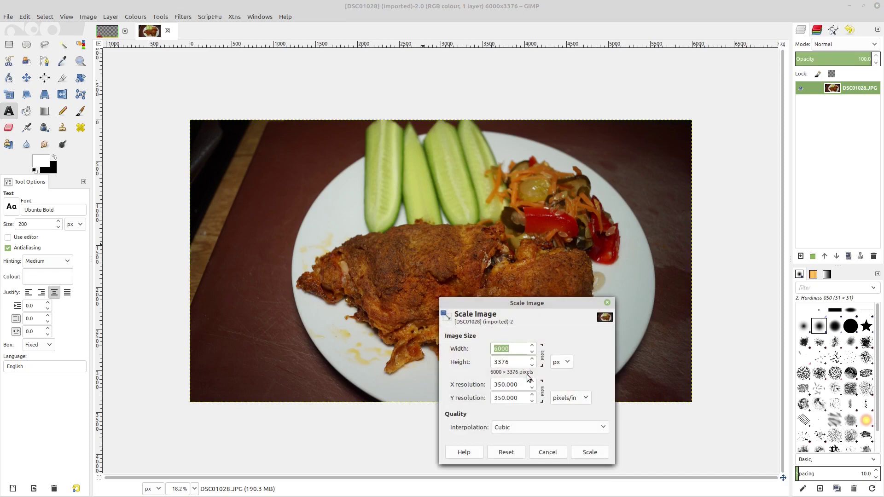
{"action": "key", "text": "Right"}
{"action": "left_click_drag", "start_coordinate": [514, 349], "coordinate": [479, 346]}
{"action": "type", "text": "192"}
{"action": "key", "text": "Tab"}
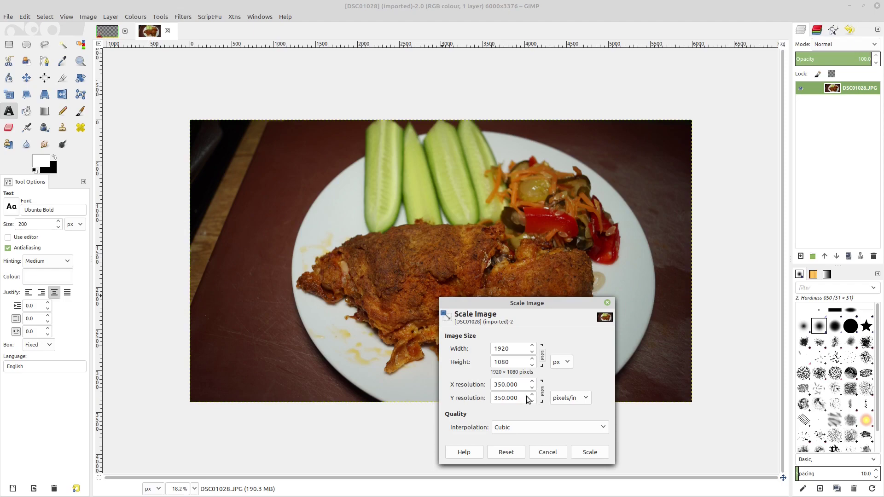
{"action": "left_click", "coordinate": [589, 451]}
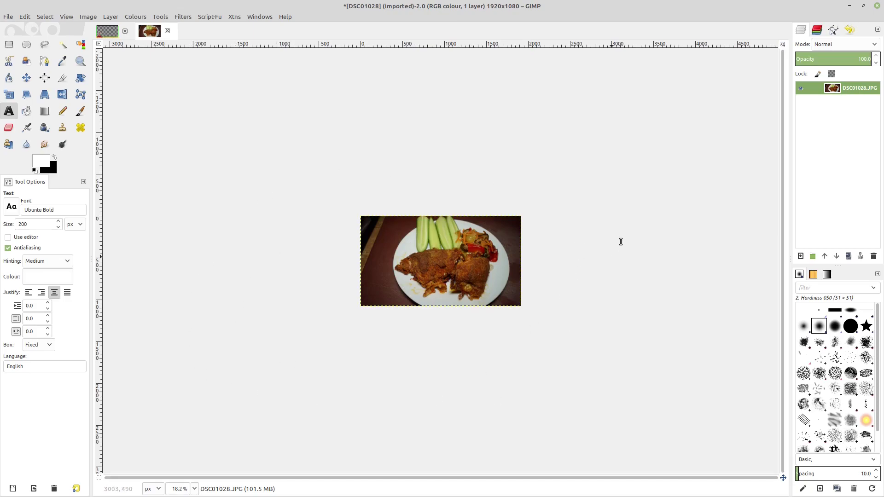
Set the photo's view zoom to 50%
{"action": "left_click", "coordinate": [194, 490]}
{"action": "left_click", "coordinate": [188, 438]}
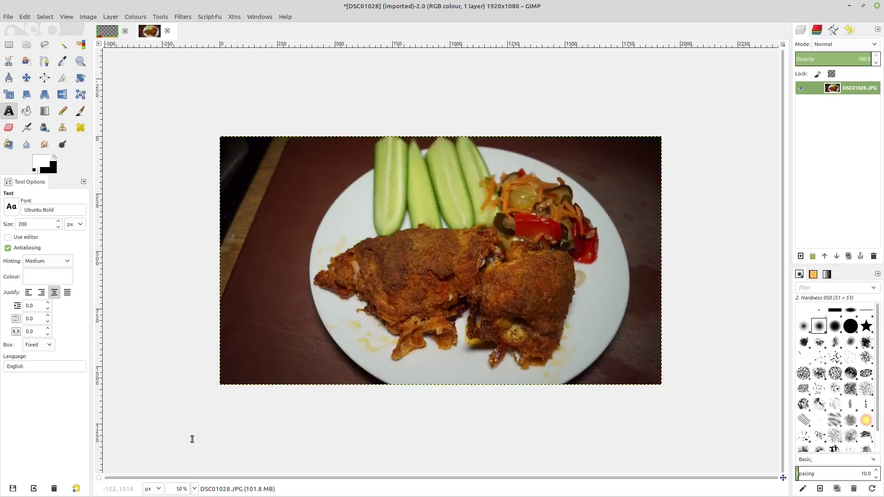
{"action": "left_click", "coordinate": [194, 490]}
{"action": "left_click", "coordinate": [186, 424]}
{"action": "left_click", "coordinate": [194, 490]}
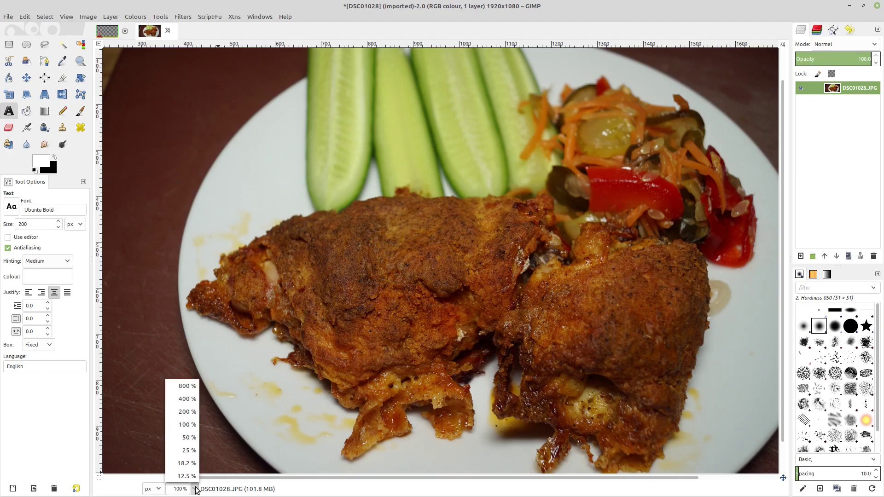
{"action": "left_click", "coordinate": [189, 437]}
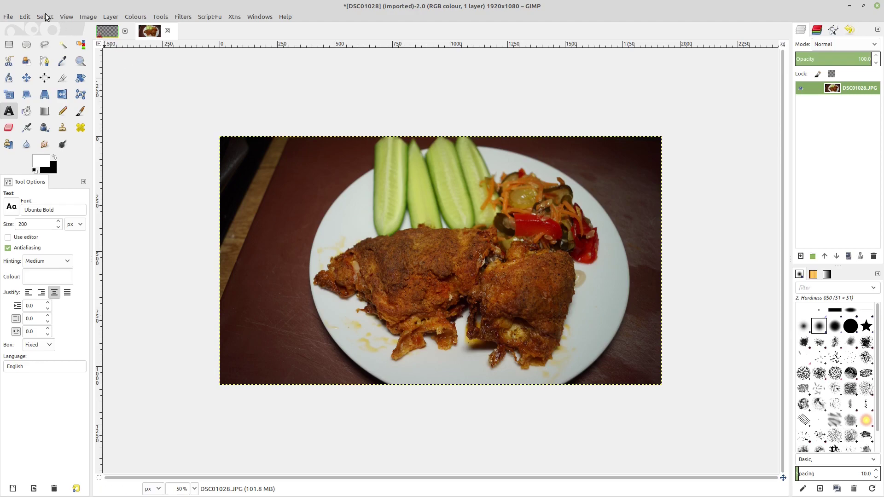
Copy the whole chicken photo with Edit > Copy and switch to the thumb mask image
{"action": "left_click", "coordinate": [25, 17]}
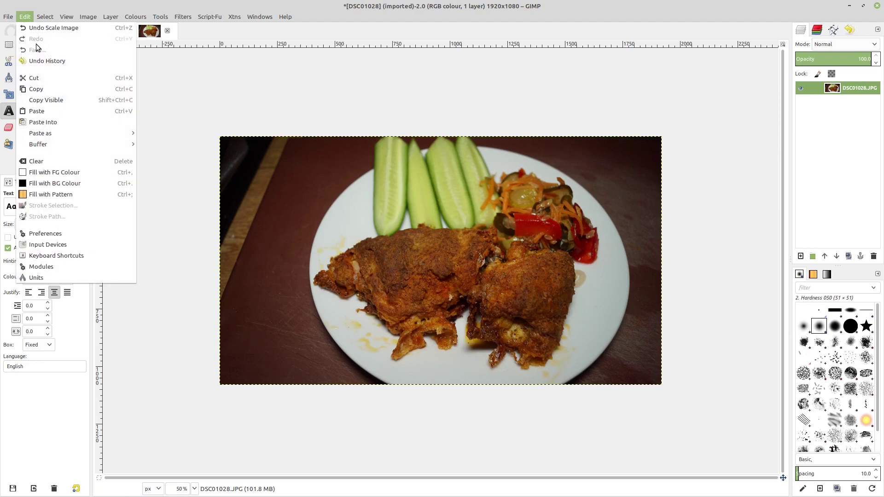
{"action": "left_click", "coordinate": [46, 101]}
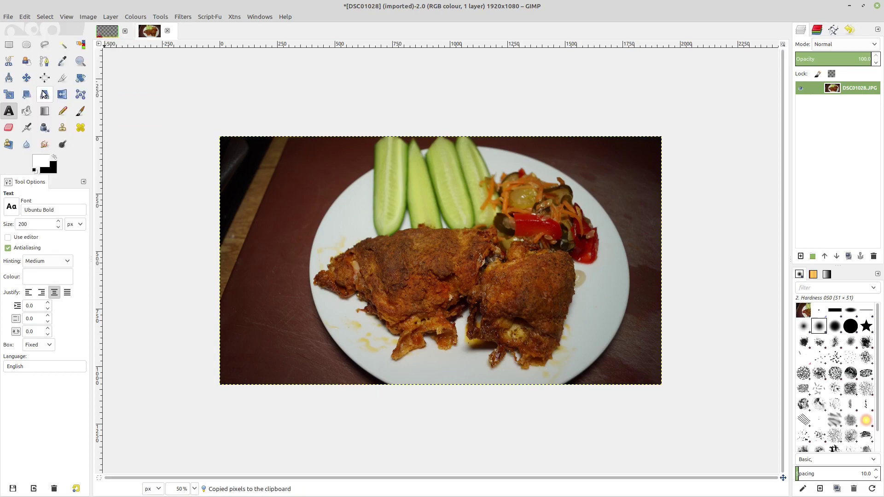
{"action": "left_click", "coordinate": [104, 35]}
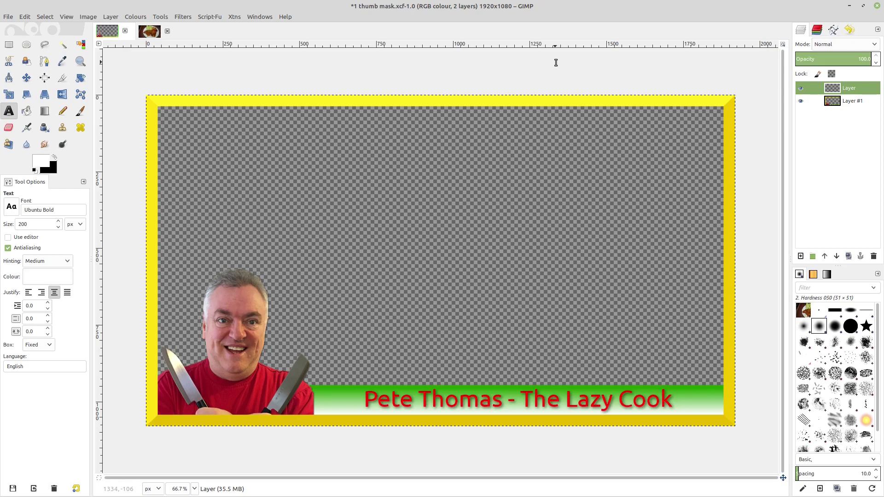
Paste the chicken photo with Ctrl+V and anchor it onto the layer named Layer
{"action": "key", "text": "ctrl+v"}
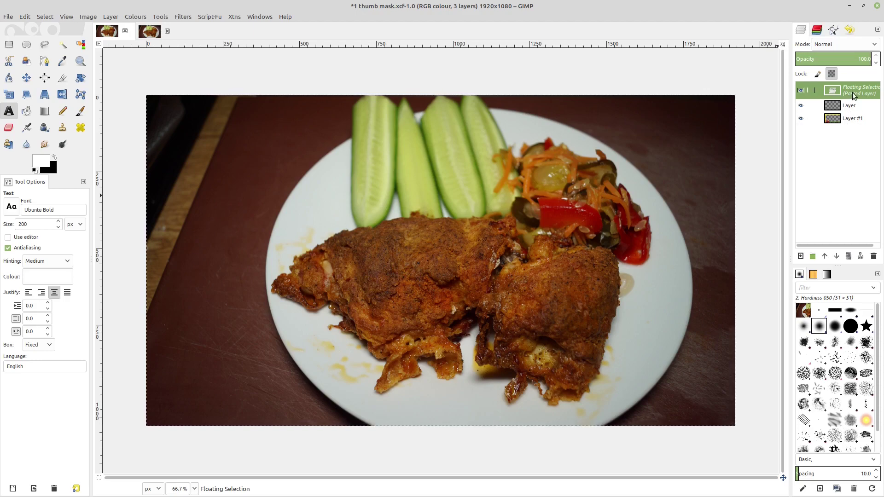
{"action": "left_click", "coordinate": [861, 256]}
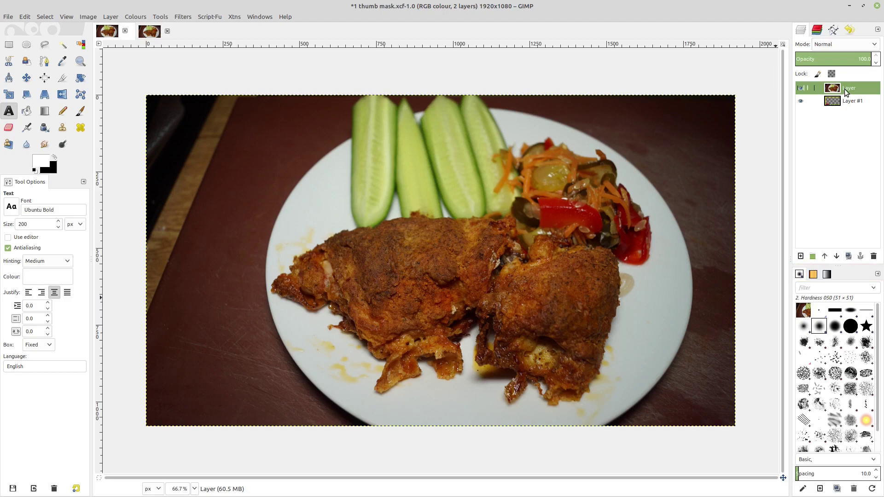
Lower the chicken photo layer beneath Layer #1 so the yellow frame shows over it
{"action": "left_click", "coordinate": [850, 102]}
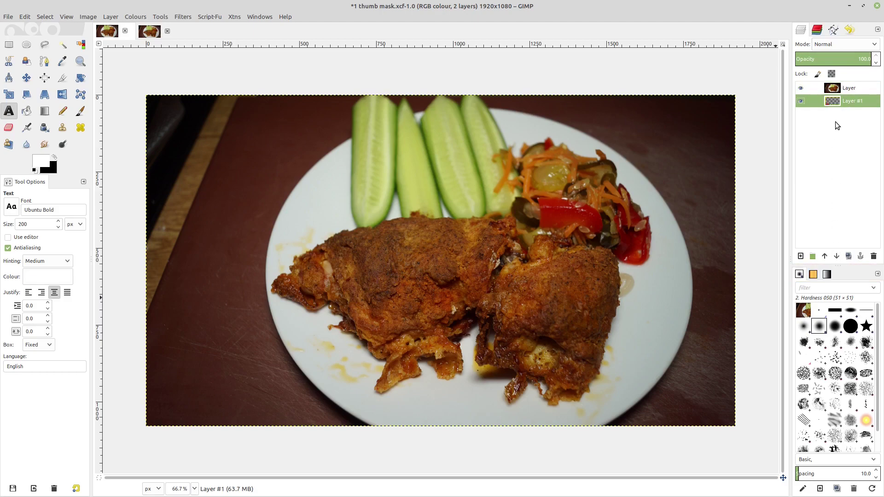
{"action": "left_click", "coordinate": [849, 89]}
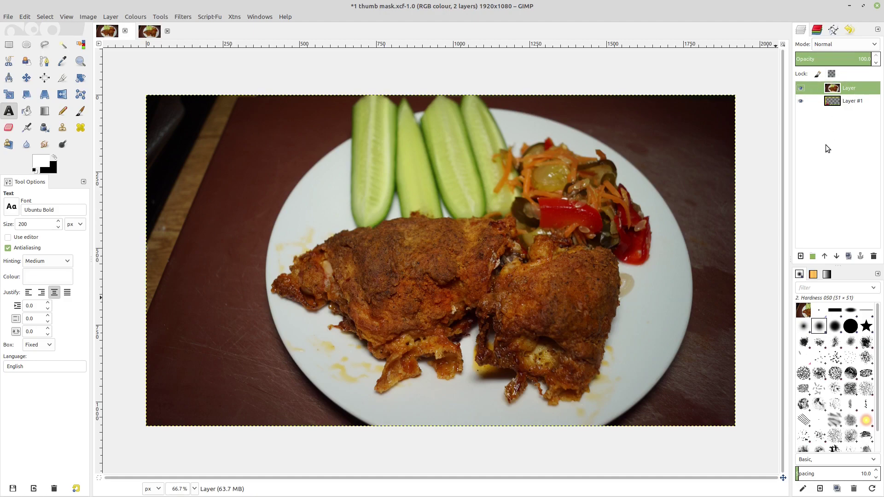
{"action": "left_click", "coordinate": [836, 256]}
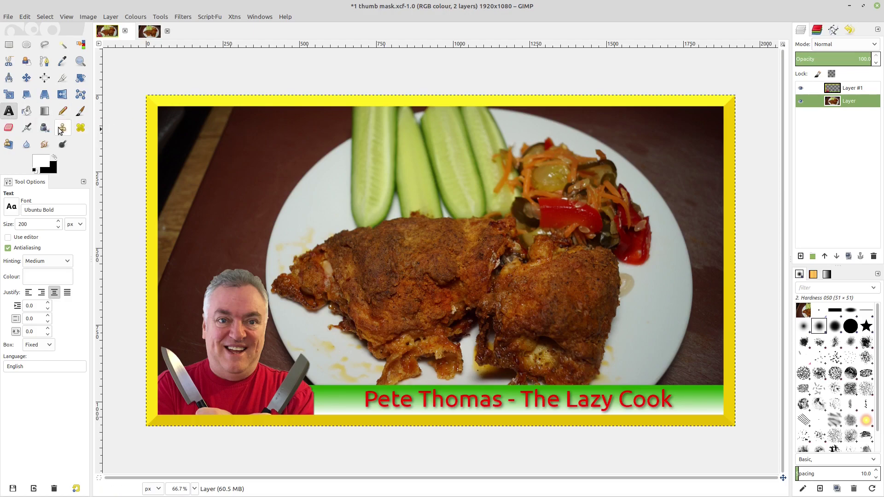
{"action": "left_click", "coordinate": [8, 111]}
Draw a text box across the top and type the title 'Shake n Bake' / 'Chicken' on two lines
{"action": "left_click_drag", "start_coordinate": [183, 124], "coordinate": [697, 302]}
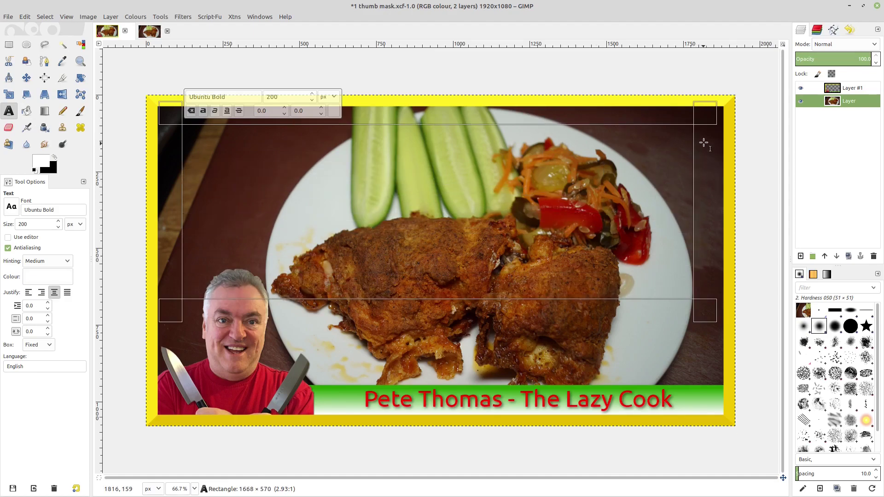
{"action": "left_click_drag", "start_coordinate": [700, 118], "coordinate": [714, 124]}
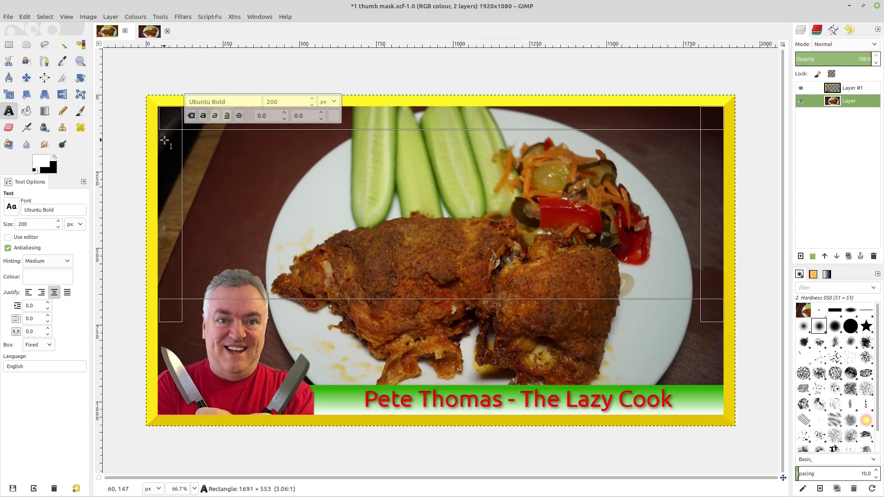
{"action": "left_click_drag", "start_coordinate": [162, 122], "coordinate": [160, 122]}
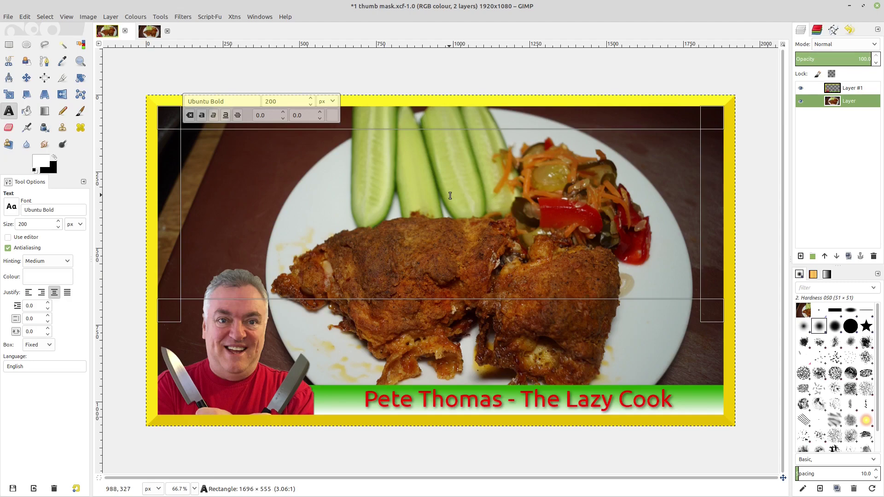
{"action": "type", "text": "S"}
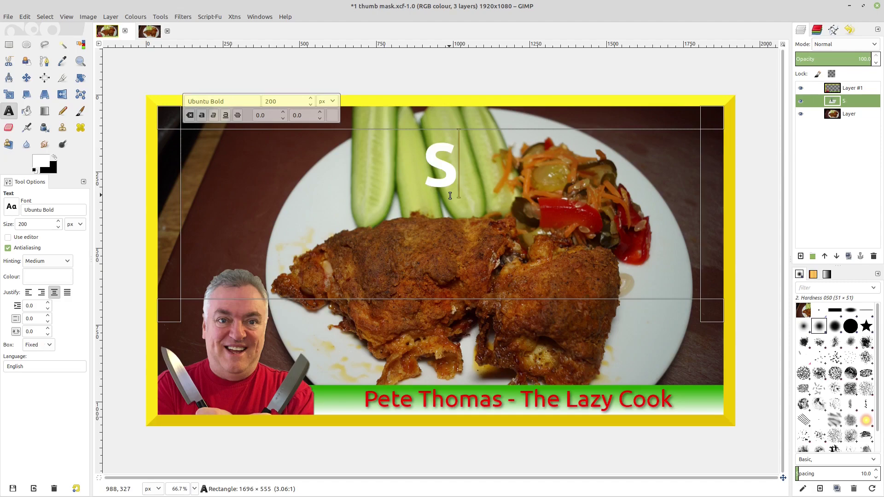
{"action": "type", "text": "hake"}
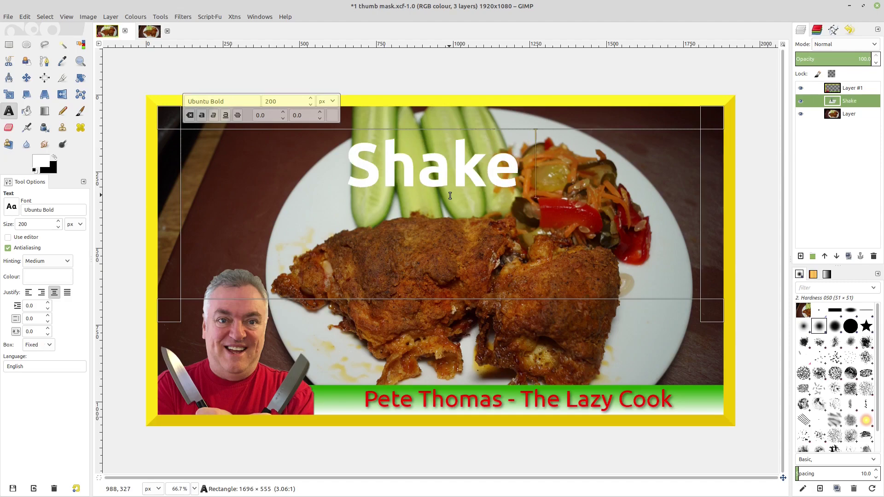
{"action": "type", "text": " n"}
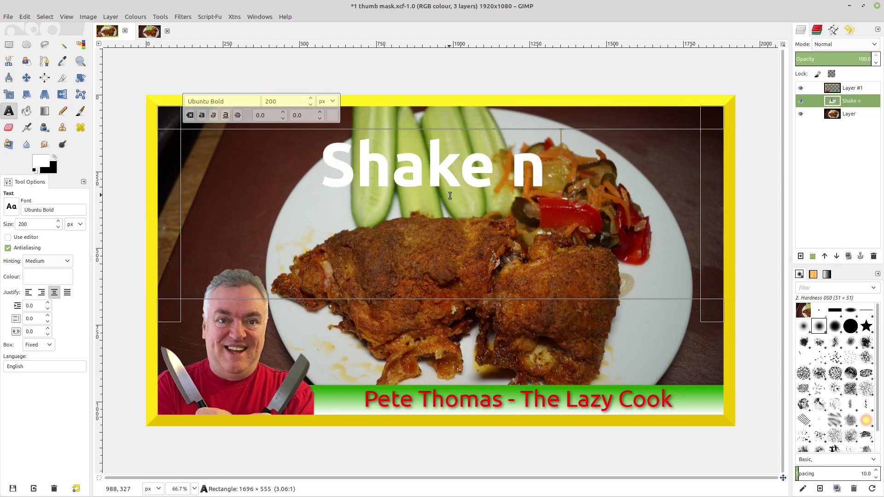
{"action": "type", "text": " Bake"}
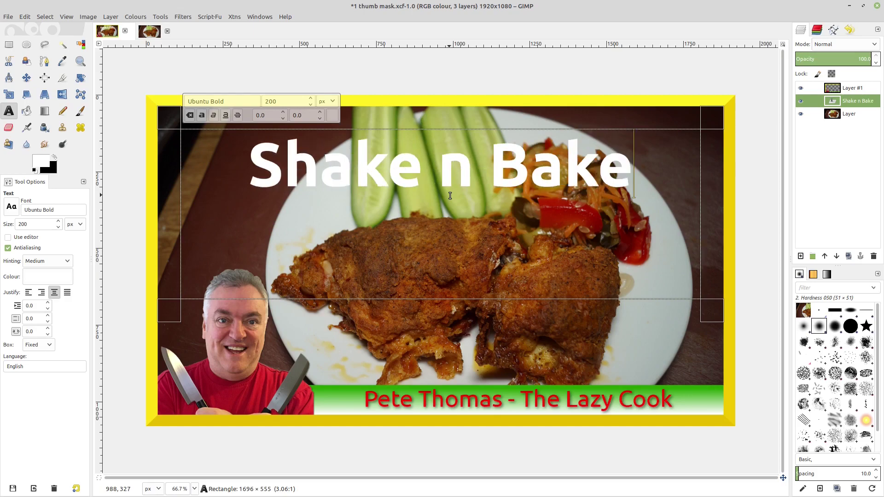
{"action": "key", "text": "Return"}
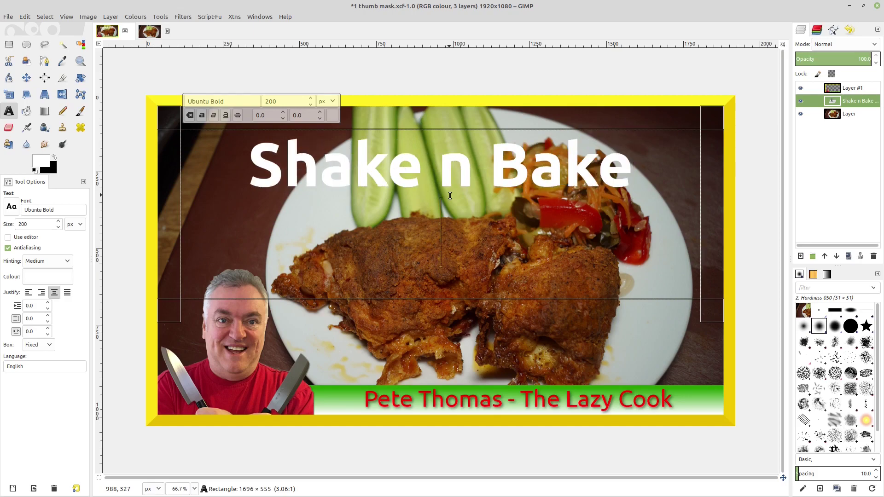
{"action": "type", "text": "Chic"}
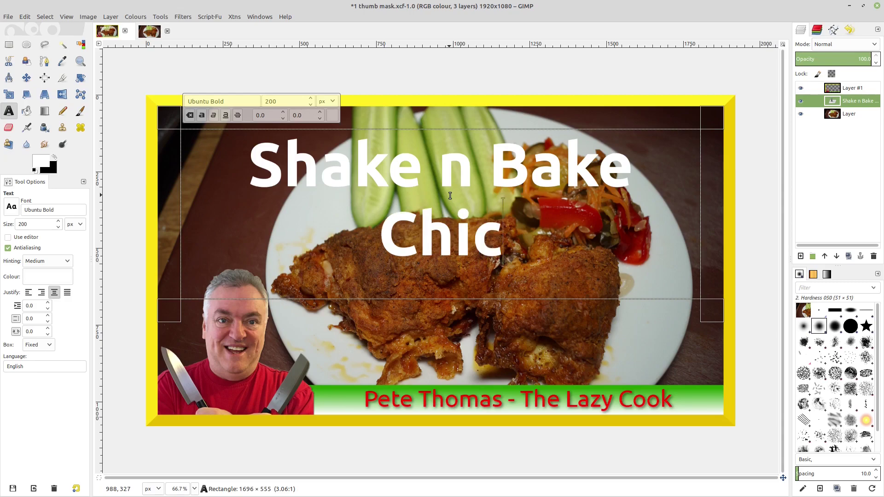
{"action": "type", "text": "ken"}
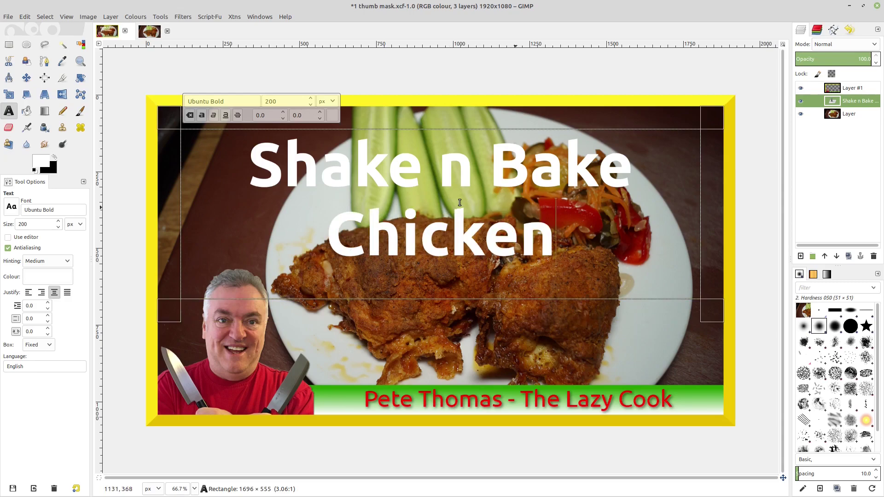
Select both lines of the title and bump the font size up a few steps
{"action": "left_click_drag", "start_coordinate": [254, 159], "coordinate": [319, 170]}
{"action": "left_click_drag", "start_coordinate": [647, 197], "coordinate": [655, 219]}
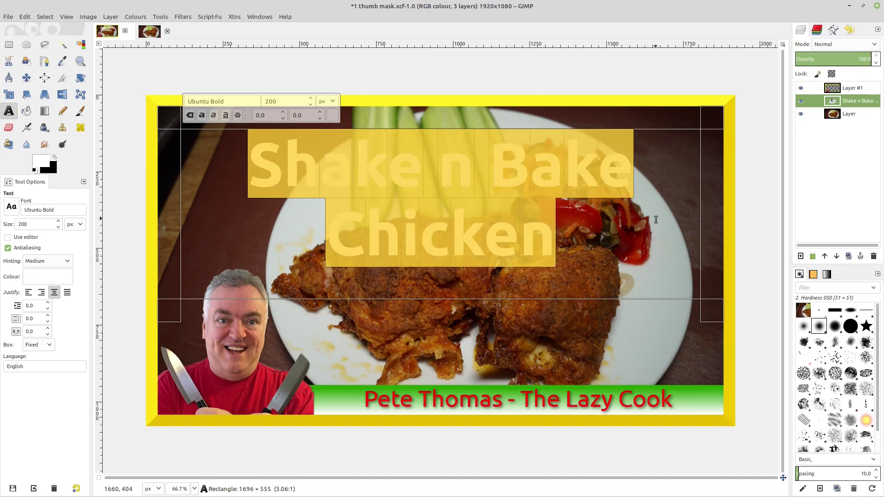
{"action": "left_click", "coordinate": [310, 100]}
{"action": "left_click", "coordinate": [311, 100]}
{"action": "left_click", "coordinate": [310, 100]}
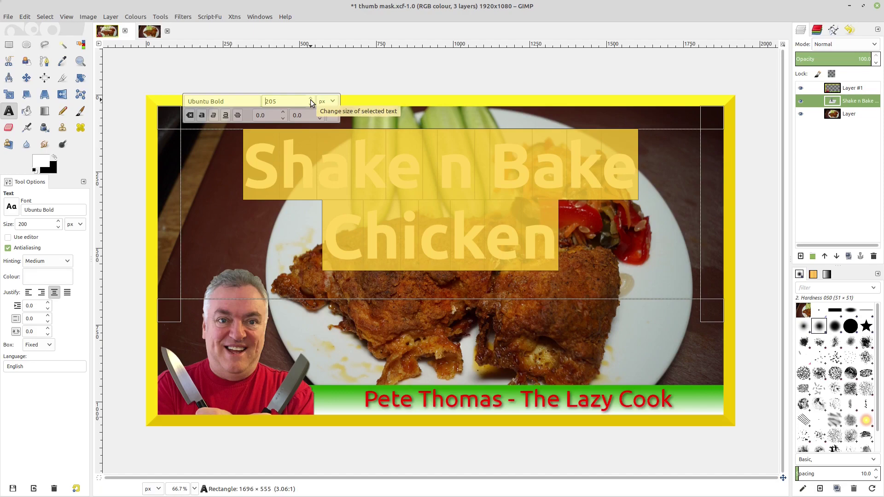
{"action": "left_click", "coordinate": [626, 244]}
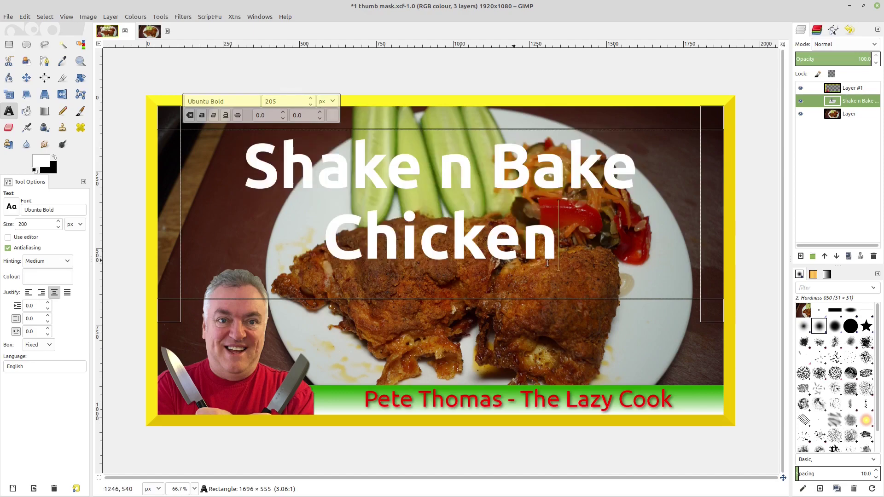
Reselect the title text, raise its size to 230 px, then deselect it
{"action": "left_click_drag", "start_coordinate": [565, 247], "coordinate": [253, 172]}
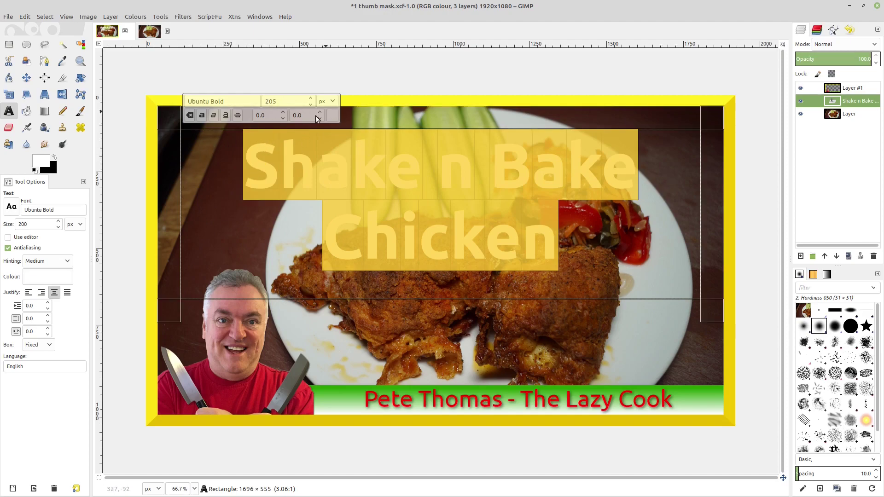
{"action": "left_click", "coordinate": [311, 98]}
{"action": "left_click", "coordinate": [311, 98]}
{"action": "left_click", "coordinate": [311, 98]}
{"action": "left_click", "coordinate": [312, 98]}
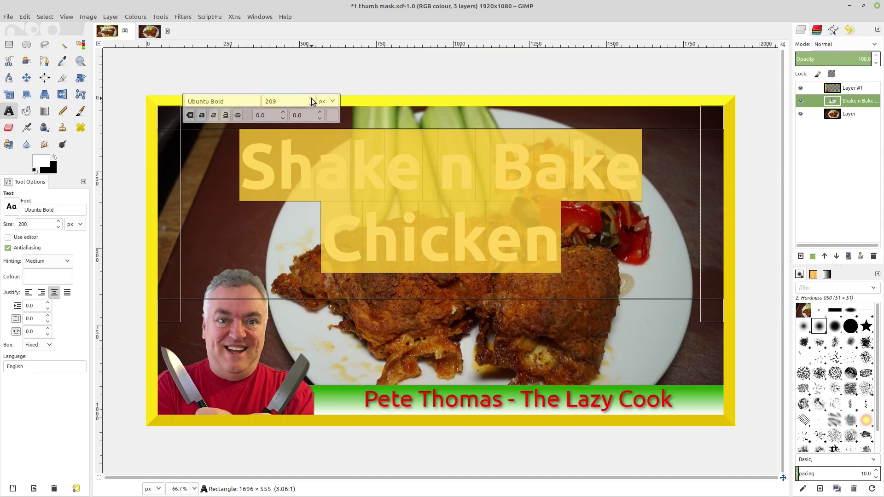
{"action": "left_click", "coordinate": [311, 98]}
{"action": "left_click", "coordinate": [311, 98]}
{"action": "left_click", "coordinate": [312, 98]}
{"action": "left_click", "coordinate": [311, 98]}
{"action": "left_click", "coordinate": [311, 98]}
{"action": "left_click", "coordinate": [311, 98]}
{"action": "left_click", "coordinate": [312, 98]}
{"action": "left_click", "coordinate": [311, 98]}
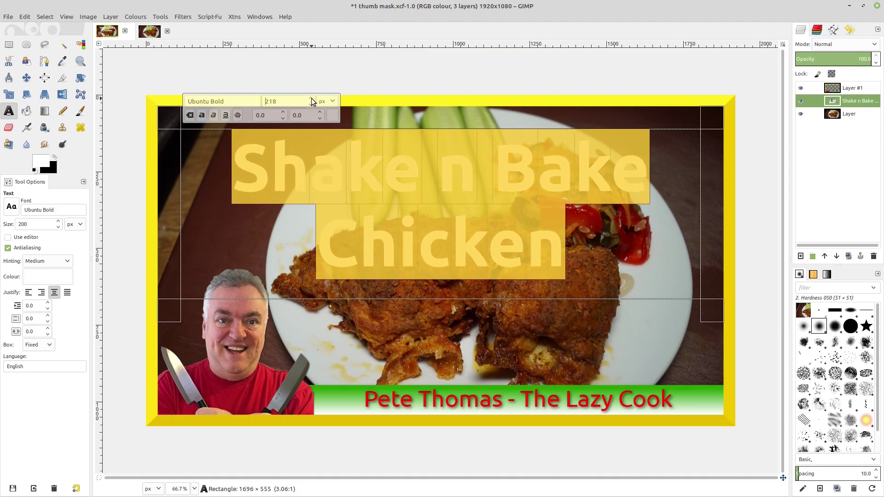
{"action": "left_click", "coordinate": [311, 98]}
{"action": "left_click", "coordinate": [312, 98]}
{"action": "left_click", "coordinate": [311, 98]}
{"action": "left_click", "coordinate": [311, 98]}
{"action": "left_click", "coordinate": [312, 98]}
{"action": "left_click", "coordinate": [311, 98]}
{"action": "left_click", "coordinate": [311, 98]}
{"action": "left_click", "coordinate": [312, 98]}
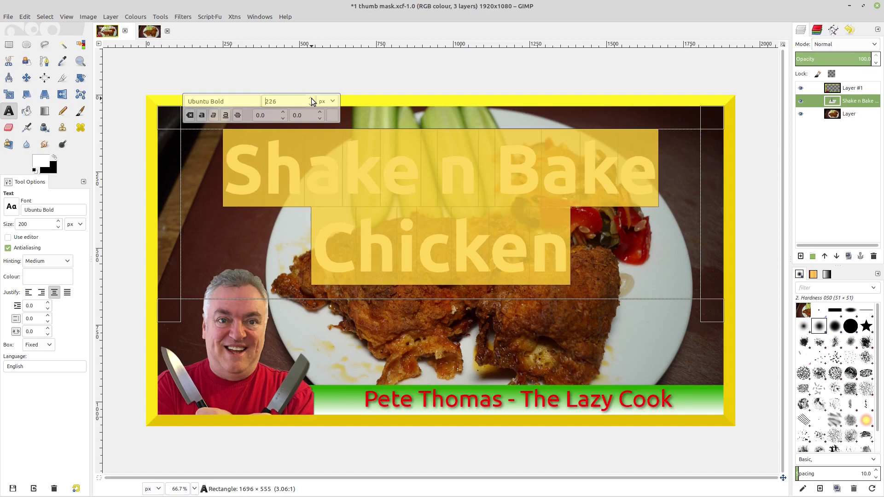
{"action": "left_click", "coordinate": [312, 98]}
{"action": "left_click", "coordinate": [311, 98]}
{"action": "left_click", "coordinate": [311, 99]}
{"action": "left_click", "coordinate": [311, 98]}
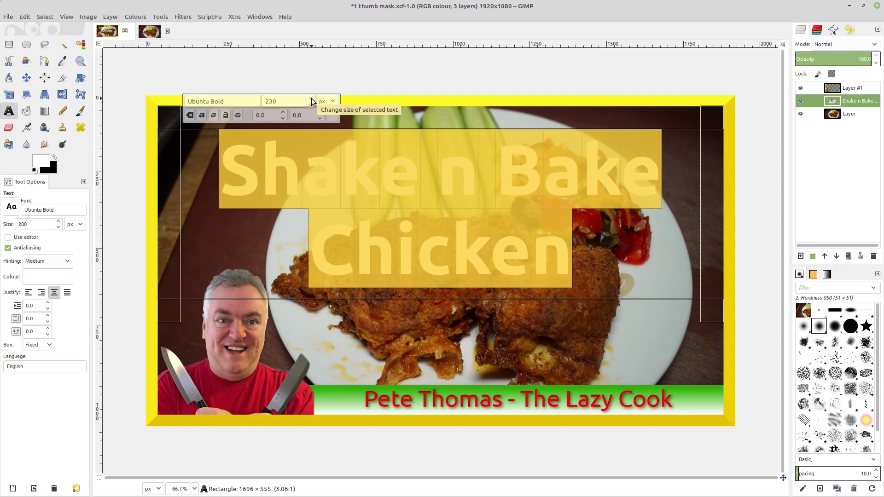
{"action": "left_click", "coordinate": [599, 267]}
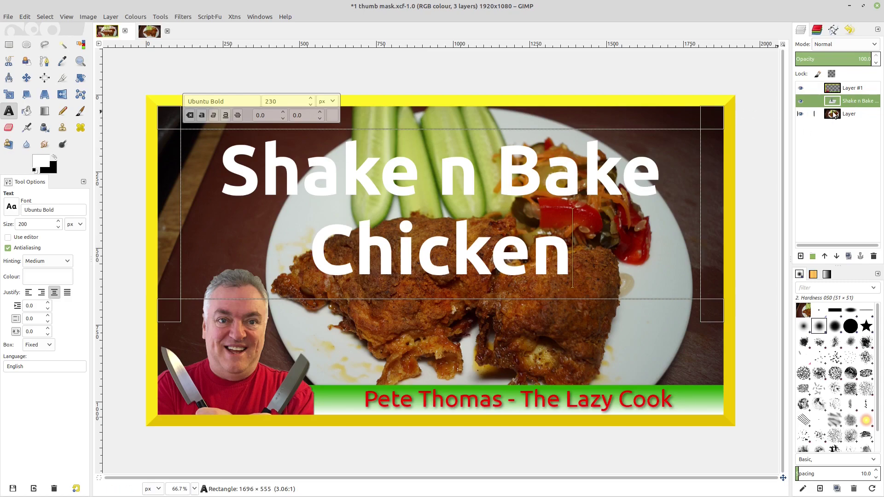
Use Alpha to Selection on the title text layer to select the letter outlines
{"action": "right_click", "coordinate": [854, 103]}
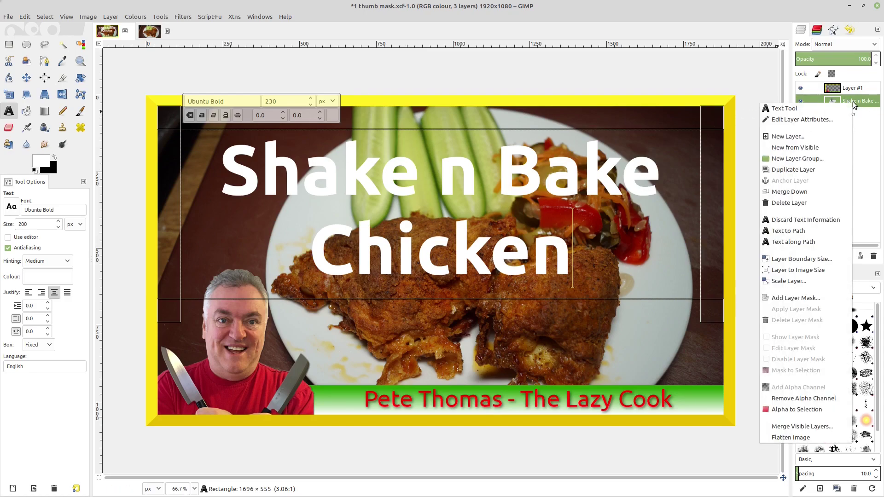
{"action": "left_click", "coordinate": [791, 409]}
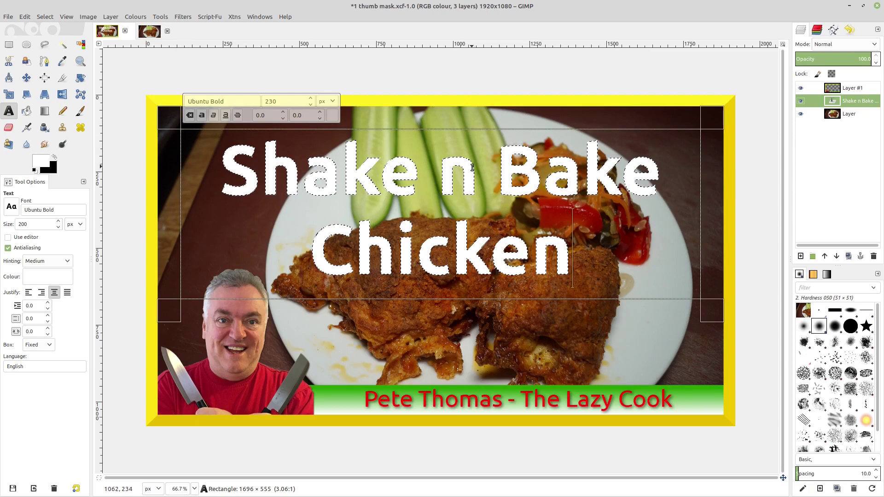
Apply Drop Shadow to the title with offsets 4, blur 15 and opacity 60
{"action": "left_click", "coordinate": [183, 17]}
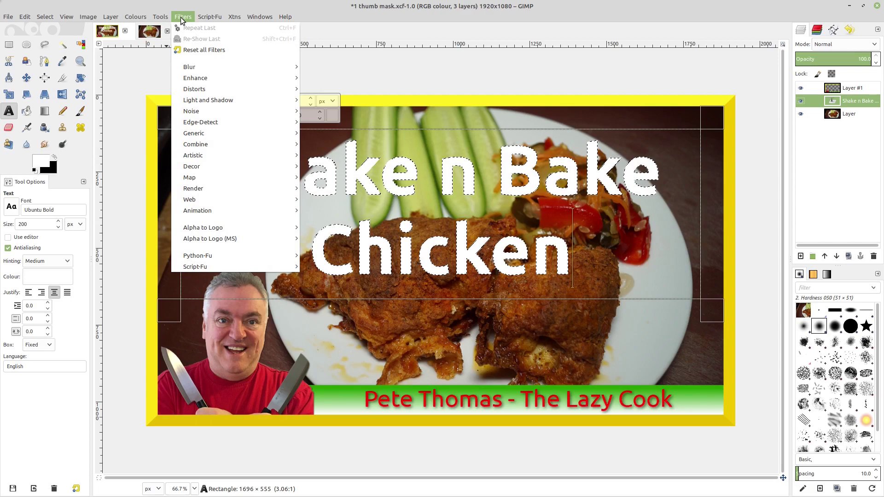
{"action": "mouse_move", "coordinate": [206, 100]}
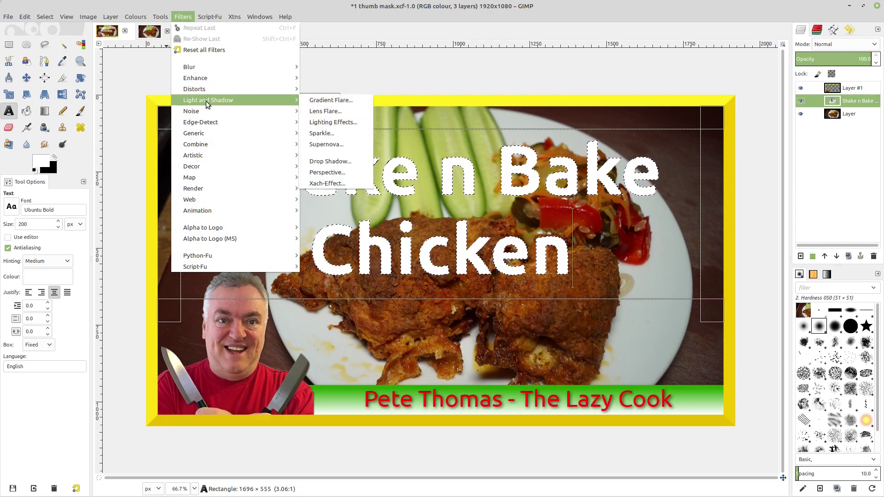
{"action": "left_click", "coordinate": [345, 161]}
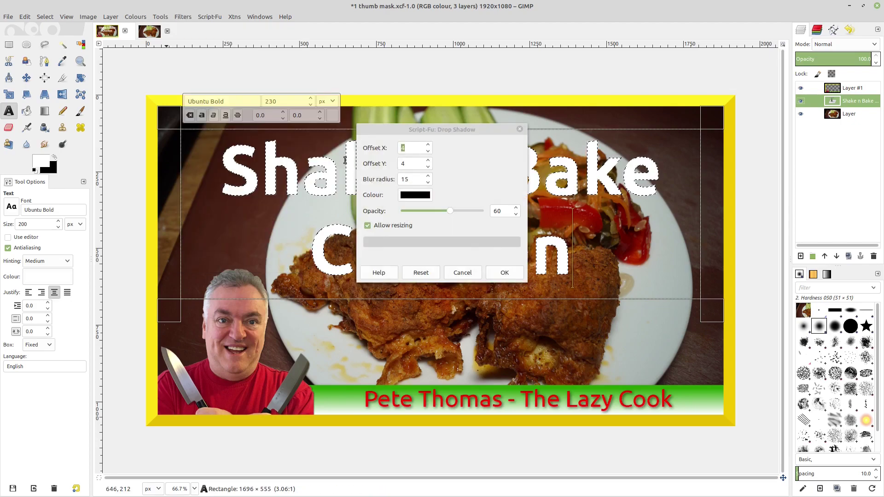
{"action": "left_click_drag", "start_coordinate": [462, 128], "coordinate": [779, 111]}
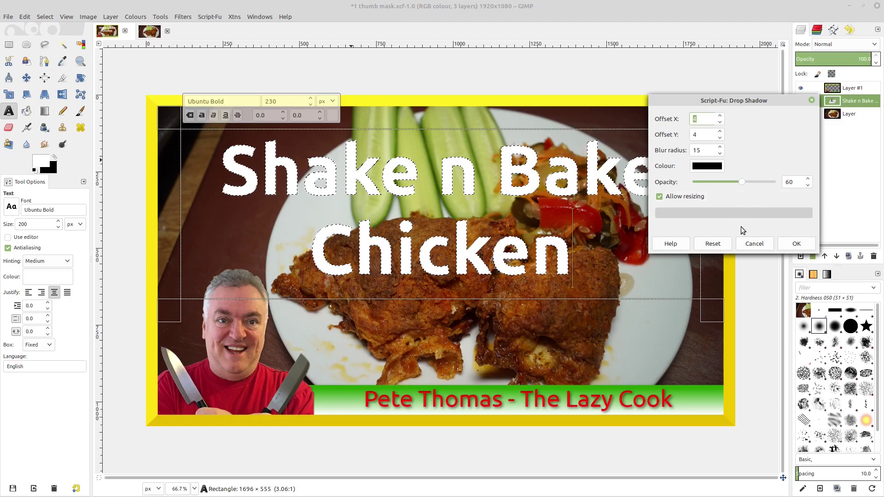
{"action": "left_click", "coordinate": [796, 244]}
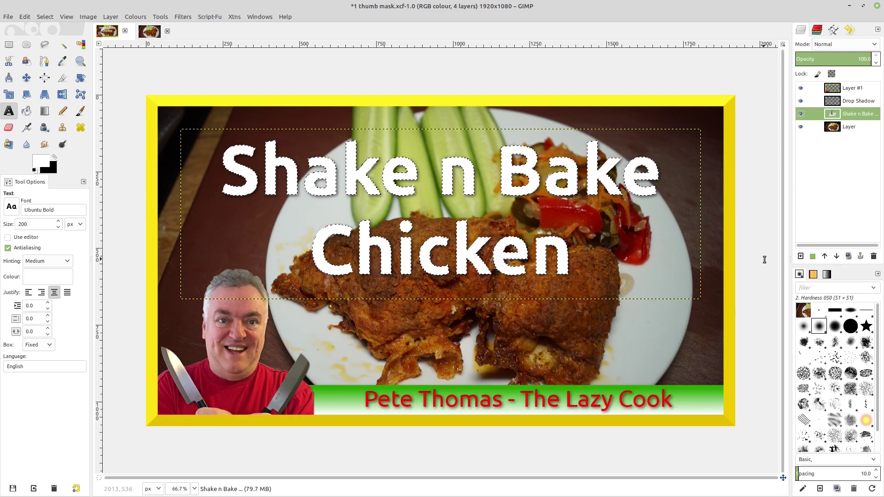
Move the text layer above Drop Shadow and merge all visible layers into one
{"action": "key", "text": "ctrl+m"}
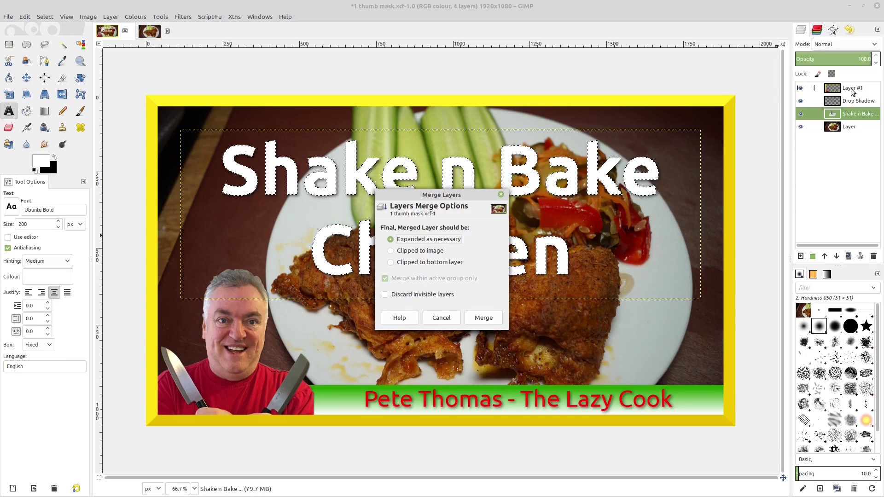
{"action": "left_click", "coordinate": [860, 115]}
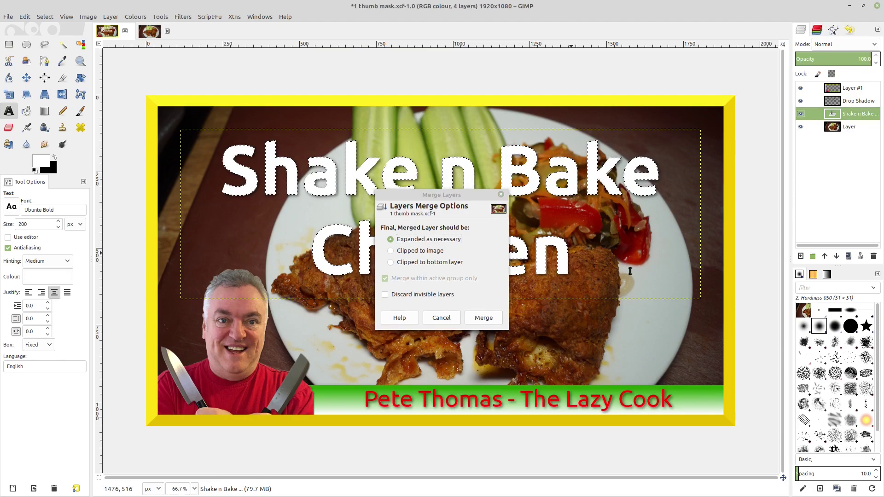
{"action": "left_click", "coordinate": [825, 256]}
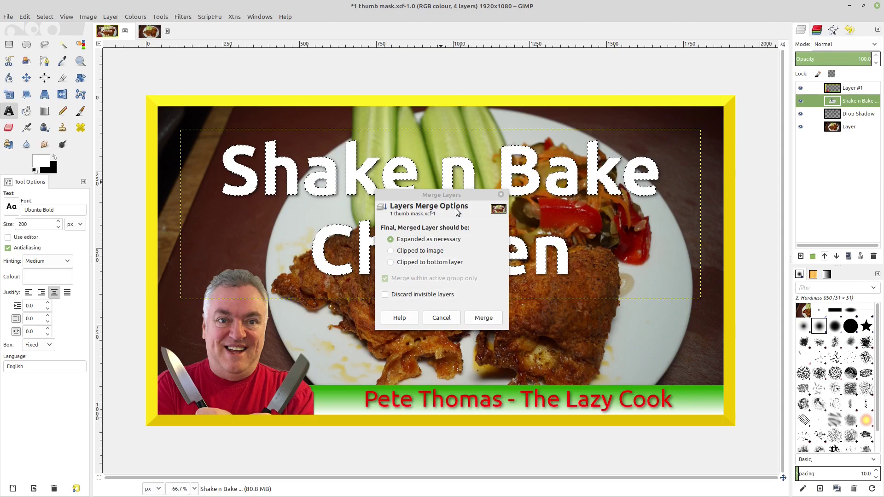
{"action": "left_click", "coordinate": [483, 317]}
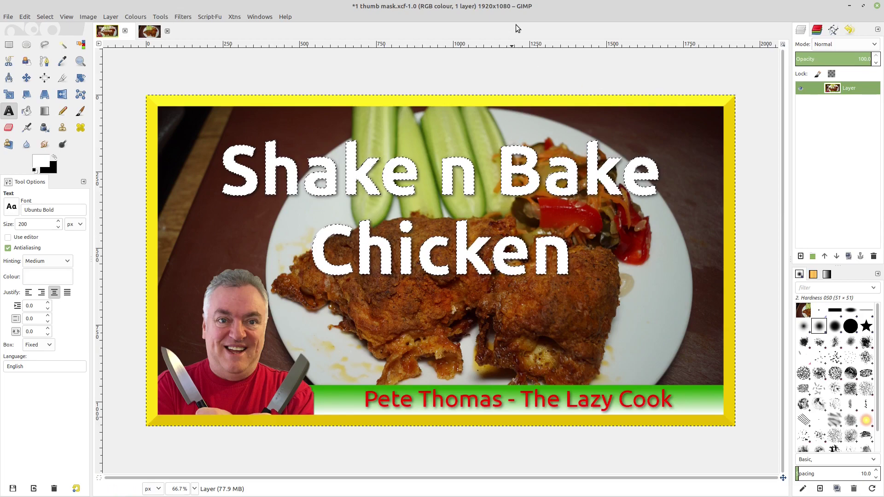
Remove the title selection with Select > None (Shift+Ctrl+A)
{"action": "key", "text": "shift+ctrl+a"}
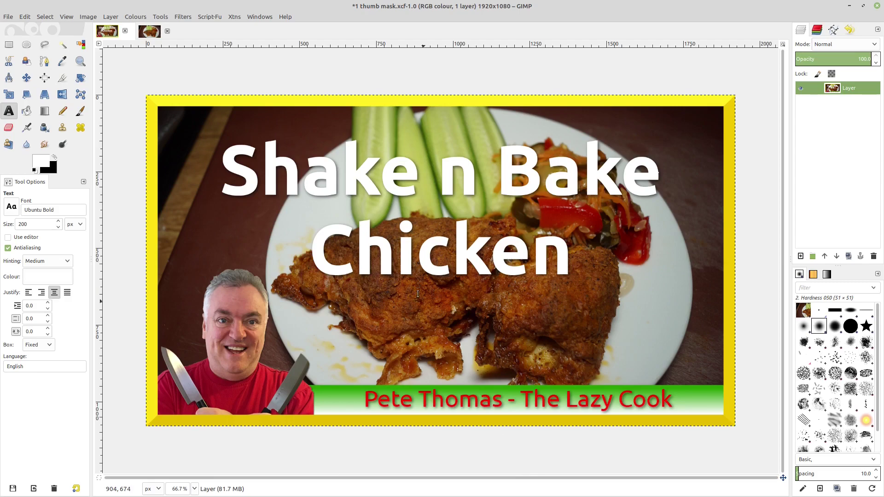
Open 1 thumb mask.xcf from the Shake n Bake Chicken folder, then return to the thumbnail image
{"action": "key", "text": "alt+Tab"}
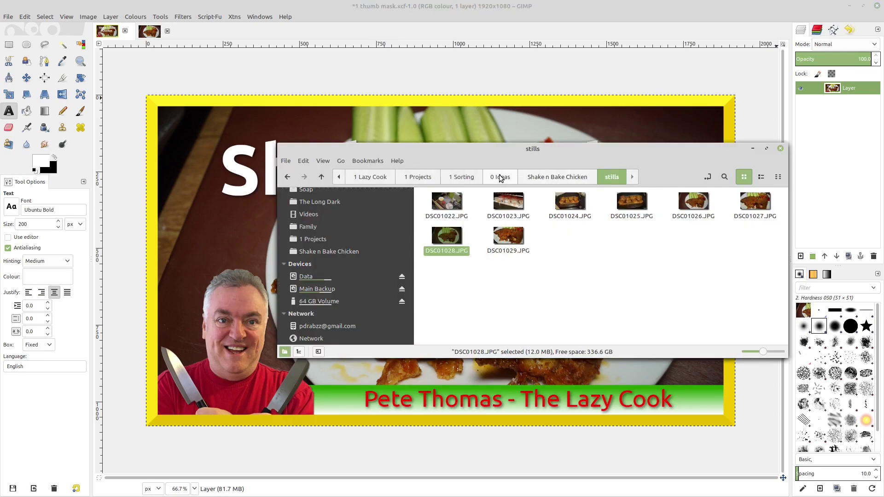
{"action": "left_click", "coordinate": [333, 251]}
{"action": "double_click", "coordinate": [571, 206]}
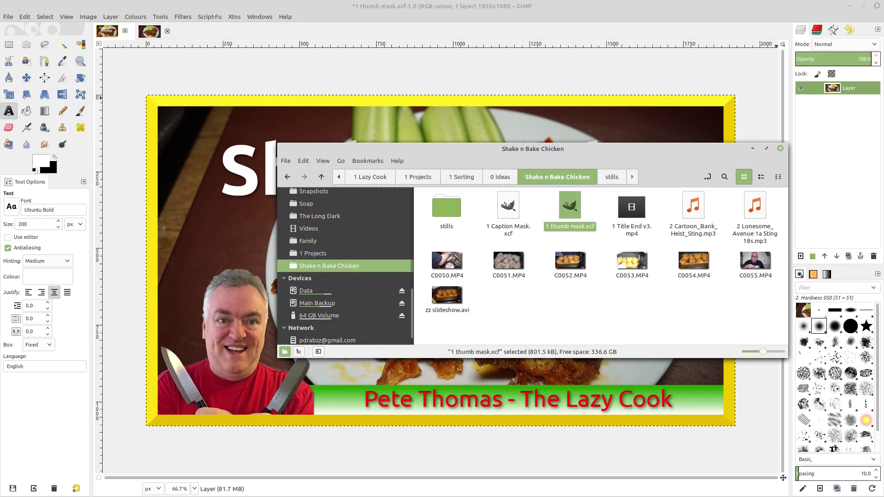
{"action": "left_click", "coordinate": [150, 31]}
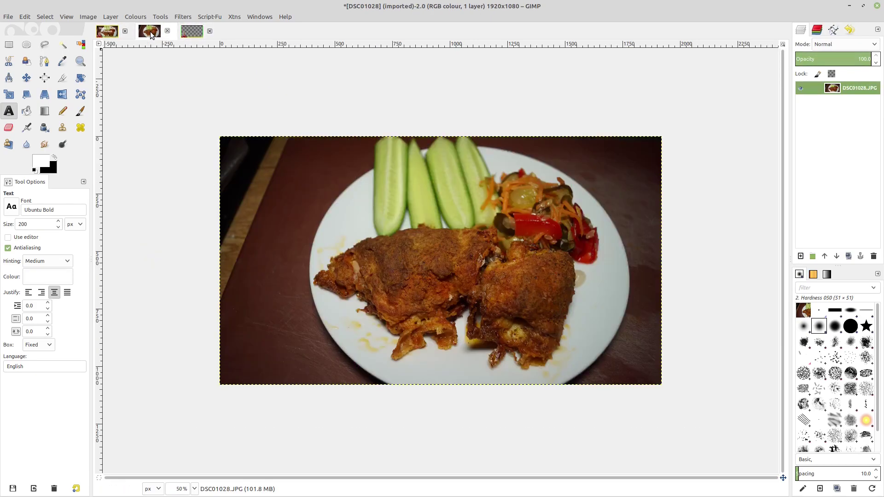
{"action": "left_click", "coordinate": [106, 30]}
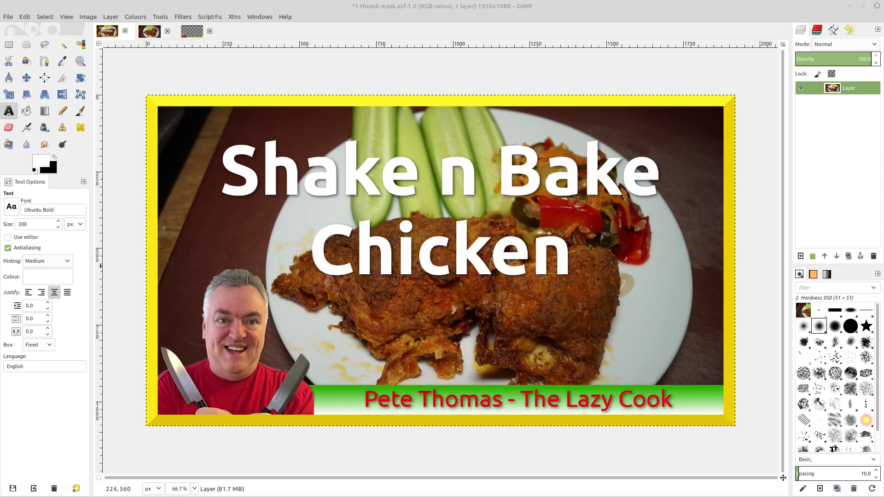
Try a magenta foreground, then sample the red pepper and the cucumber green from the photo
{"action": "left_click", "coordinate": [40, 162]}
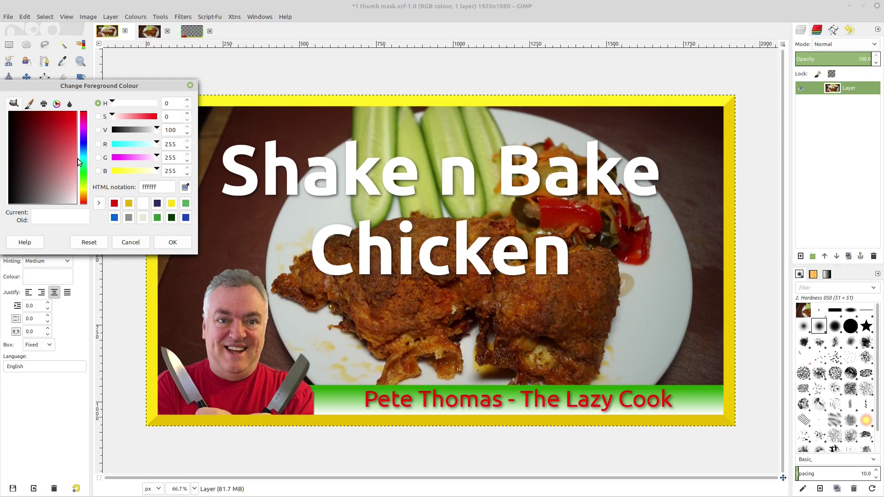
{"action": "left_click", "coordinate": [84, 172]}
{"action": "left_click", "coordinate": [85, 120]}
{"action": "left_click", "coordinate": [62, 125]}
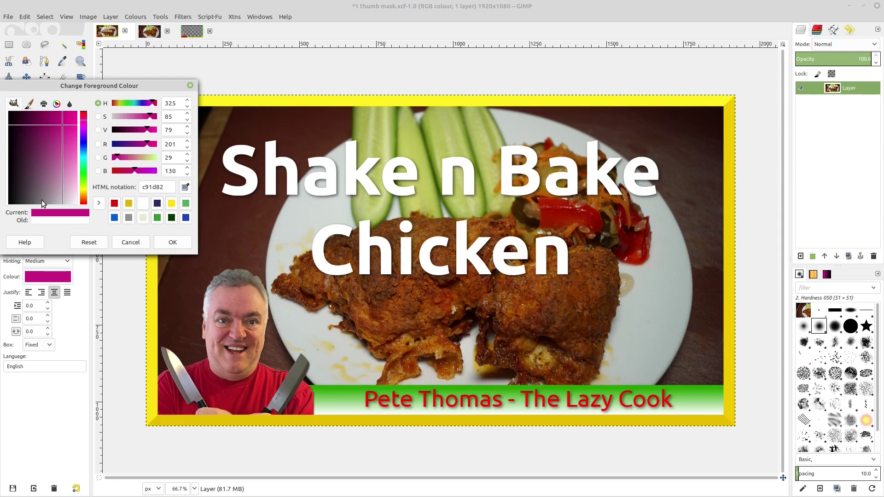
{"action": "left_click", "coordinate": [186, 188]}
{"action": "left_click", "coordinate": [547, 210]}
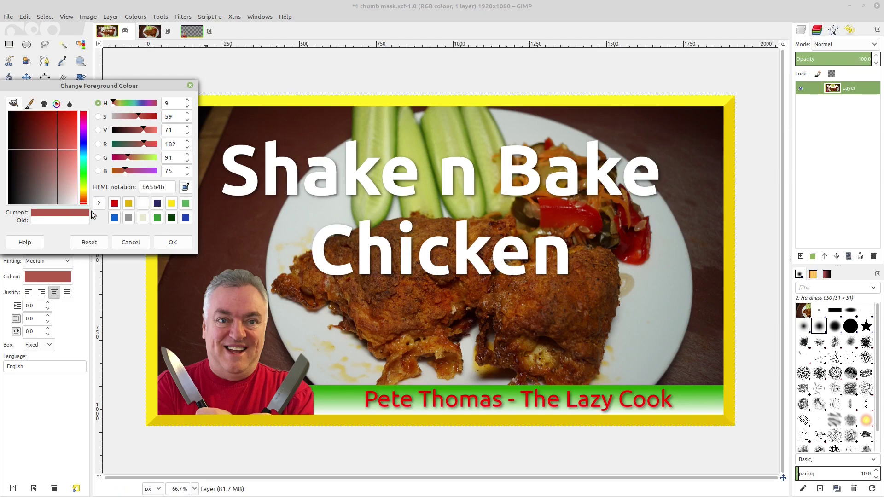
{"action": "left_click", "coordinate": [186, 187]}
{"action": "left_click", "coordinate": [391, 125]}
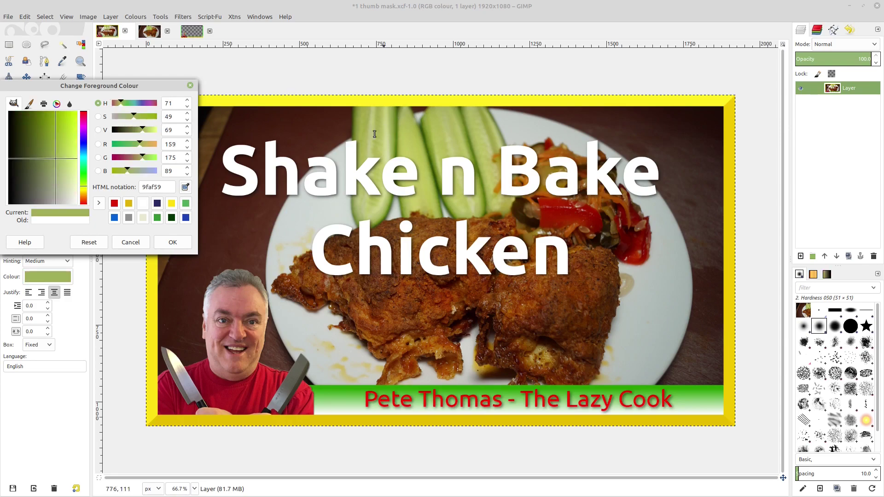
Replace the hex value with white and confirm it as the foreground colour
{"action": "double_click", "coordinate": [161, 187]}
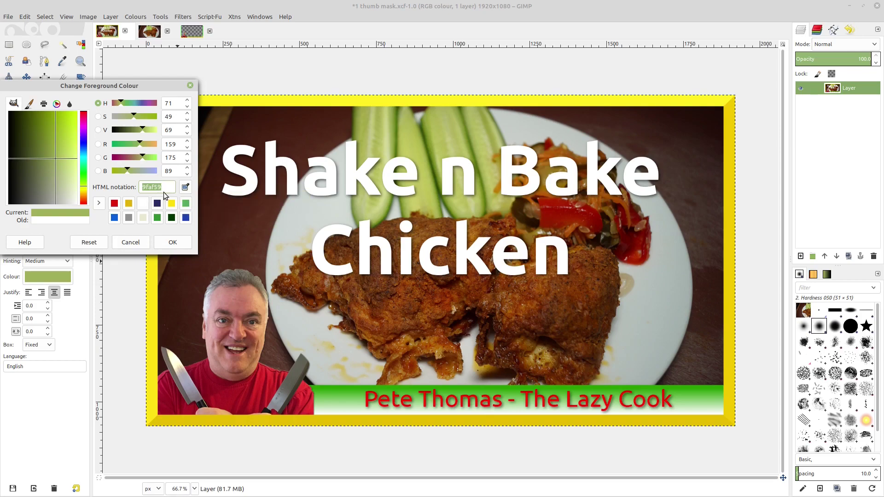
{"action": "left_click", "coordinate": [142, 203]}
{"action": "left_click", "coordinate": [173, 243]}
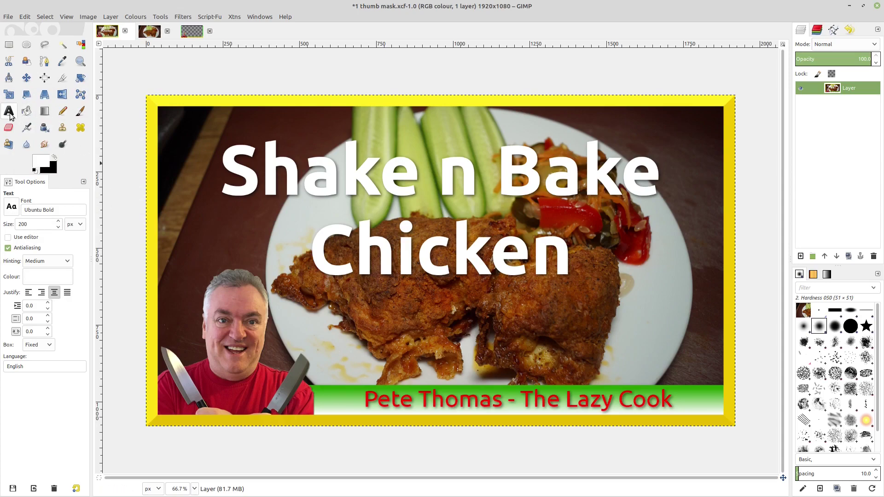
{"action": "left_click_drag", "start_coordinate": [193, 132], "coordinate": [663, 280]}
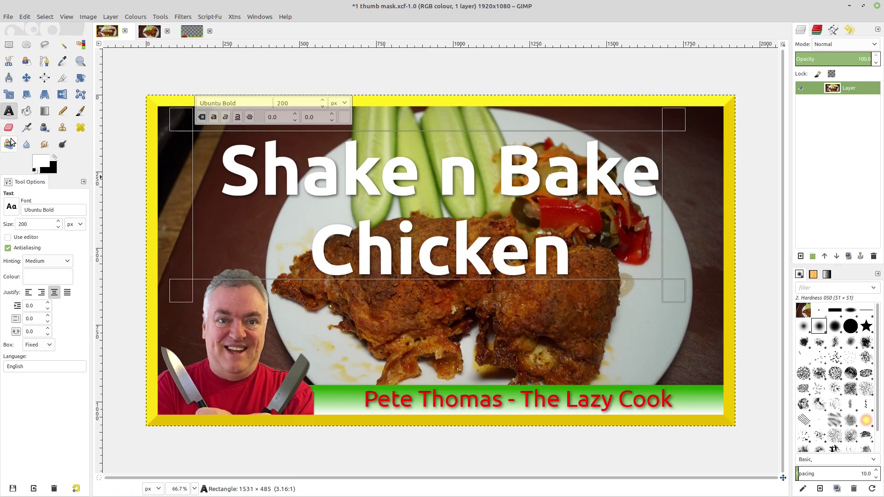
{"action": "left_click", "coordinate": [54, 158]}
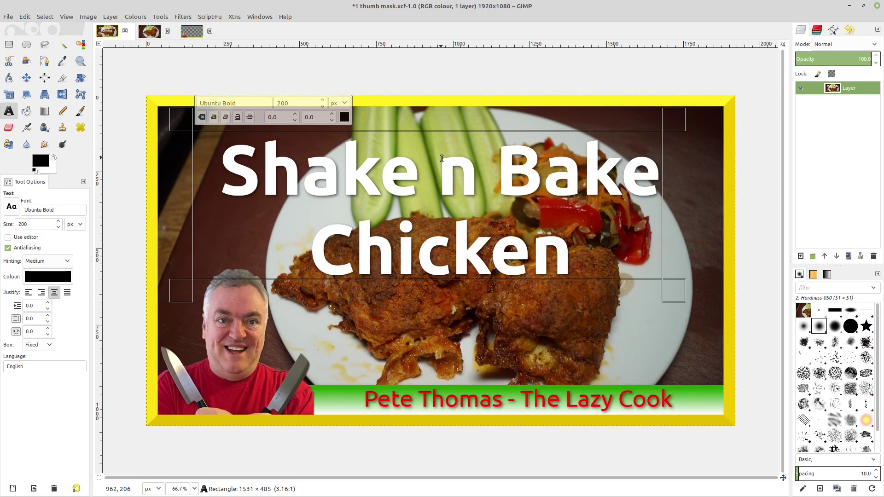
{"action": "type", "text": "Black"}
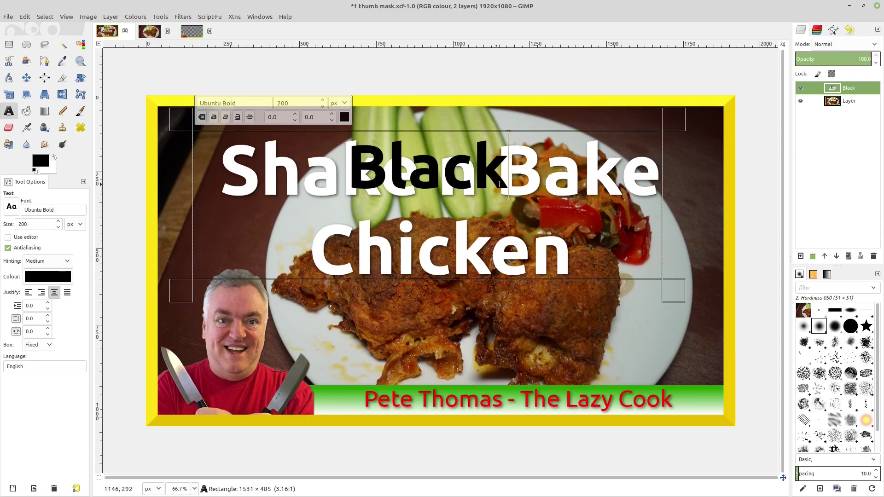
{"action": "left_click_drag", "start_coordinate": [508, 174], "coordinate": [442, 174]}
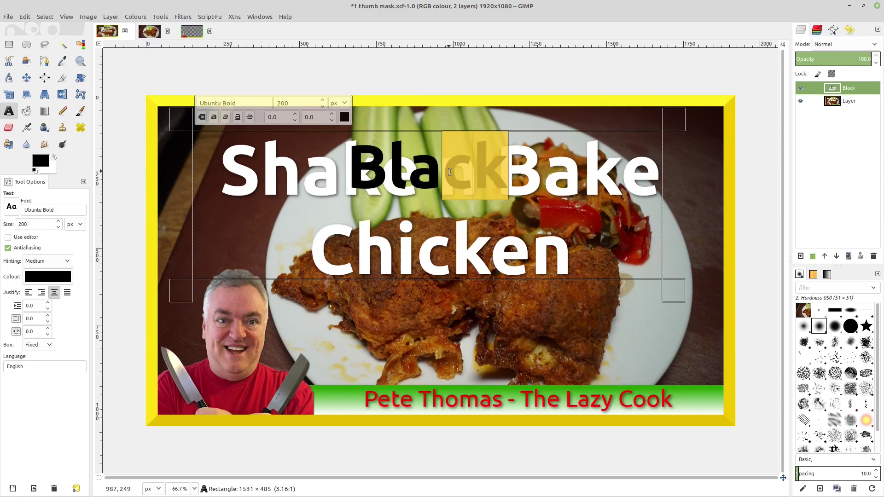
{"action": "left_click", "coordinate": [345, 117]}
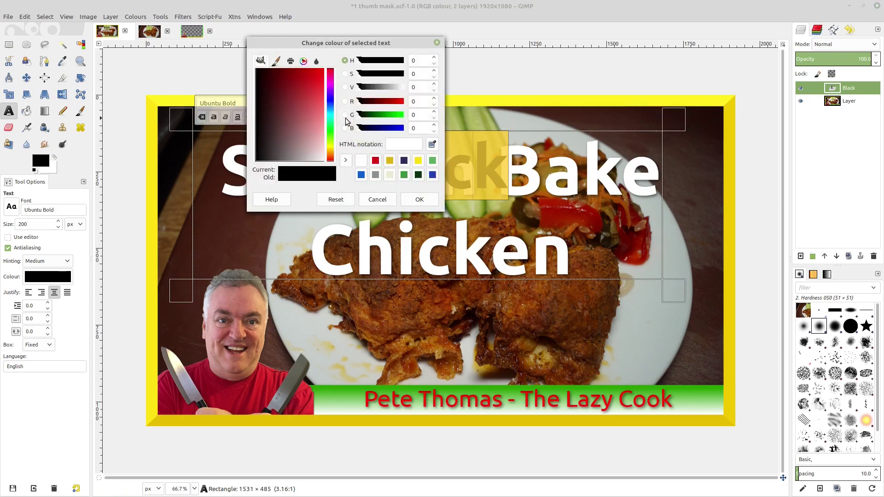
{"action": "left_click", "coordinate": [375, 161]}
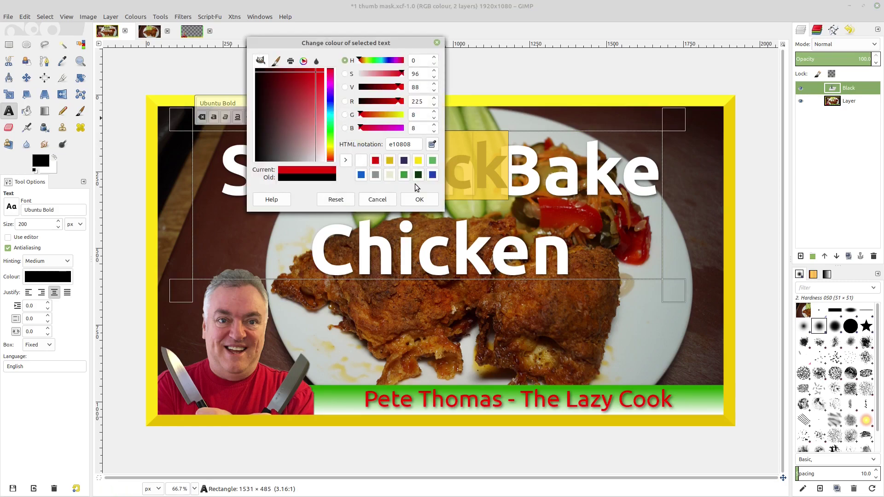
{"action": "left_click", "coordinate": [419, 199]}
{"action": "left_click", "coordinate": [508, 231]}
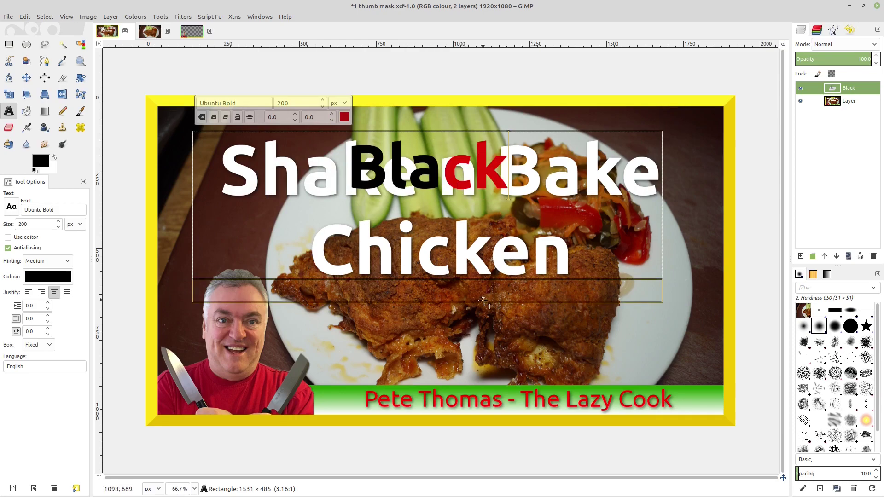
{"action": "left_click", "coordinate": [854, 90]}
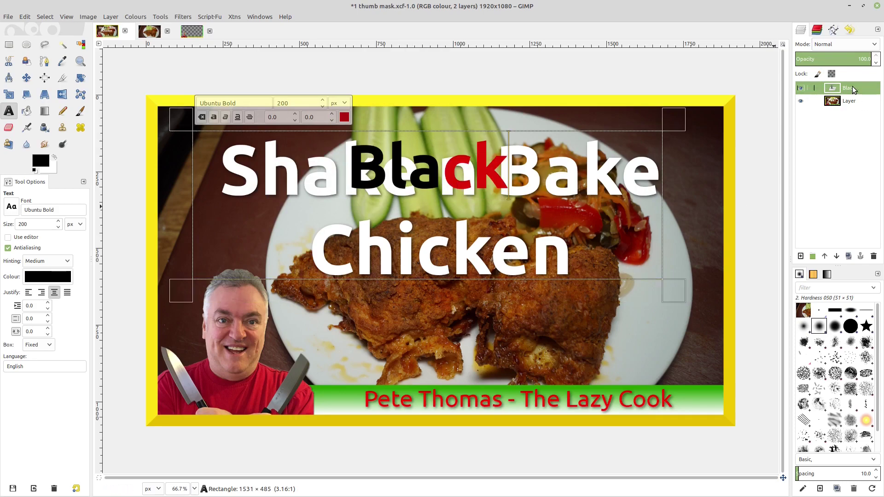
{"action": "left_click", "coordinate": [873, 256]}
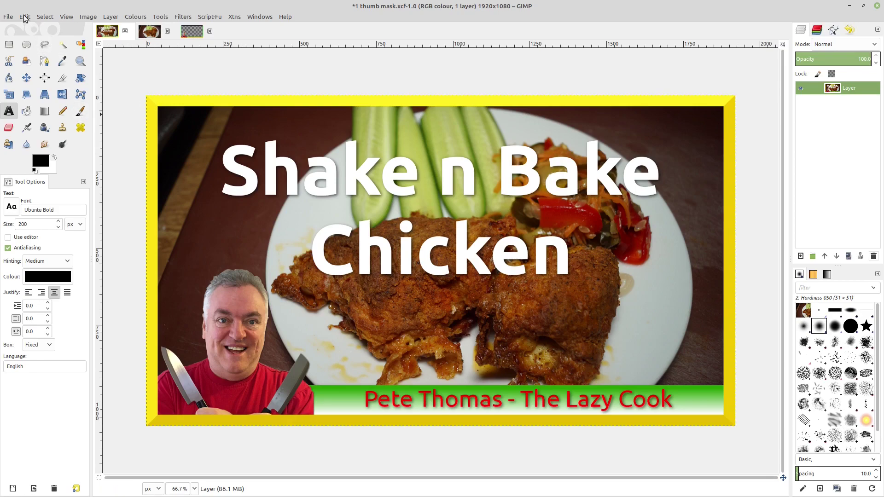
In the Export Image dialog, change the file name to 1 thumb.jpg
{"action": "left_click", "coordinate": [9, 17]}
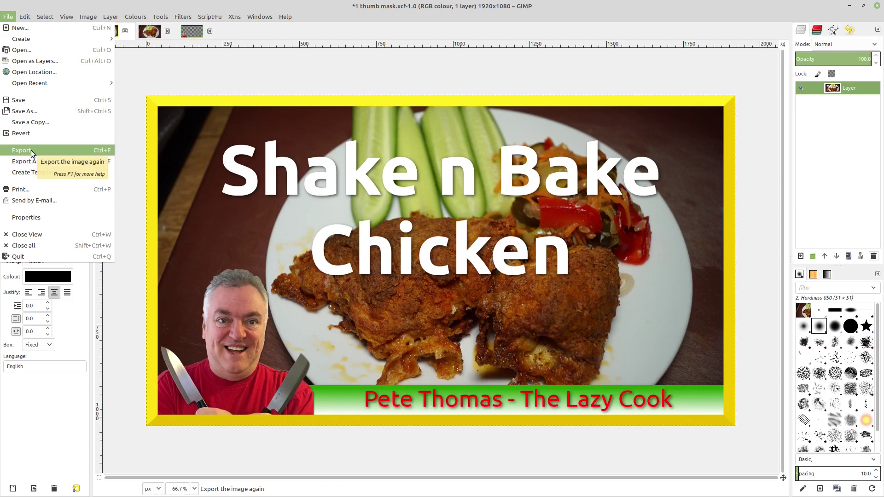
{"action": "left_click", "coordinate": [98, 152]}
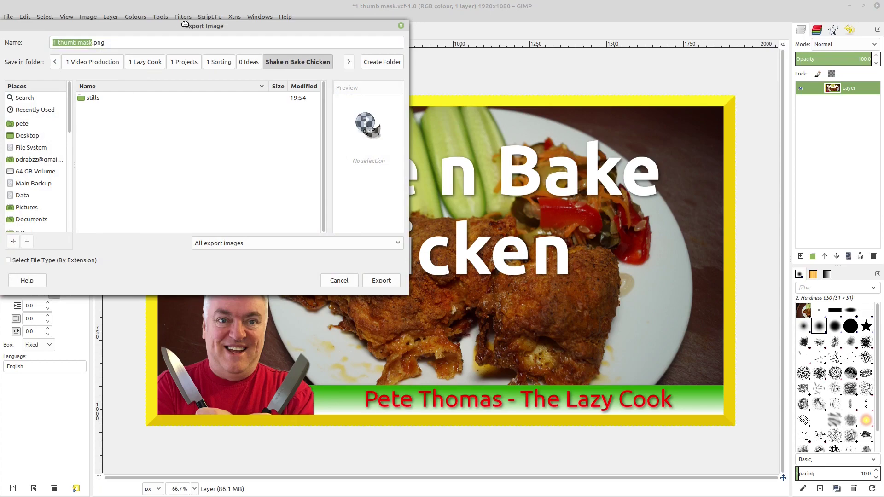
{"action": "left_click_drag", "start_coordinate": [198, 26], "coordinate": [365, 44]}
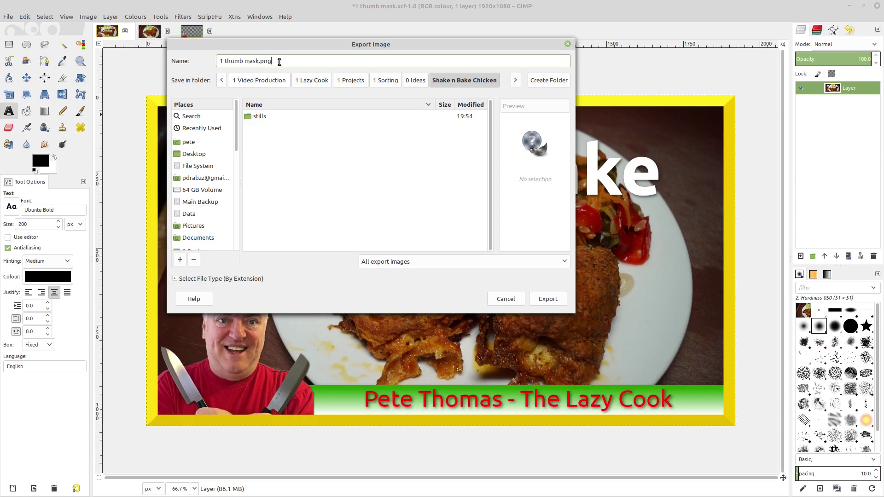
{"action": "left_click_drag", "start_coordinate": [277, 61], "coordinate": [258, 61]}
{"action": "left_click", "coordinate": [275, 63]}
{"action": "left_click_drag", "start_coordinate": [272, 61], "coordinate": [244, 61]}
{"action": "key", "text": "BackSpace"}
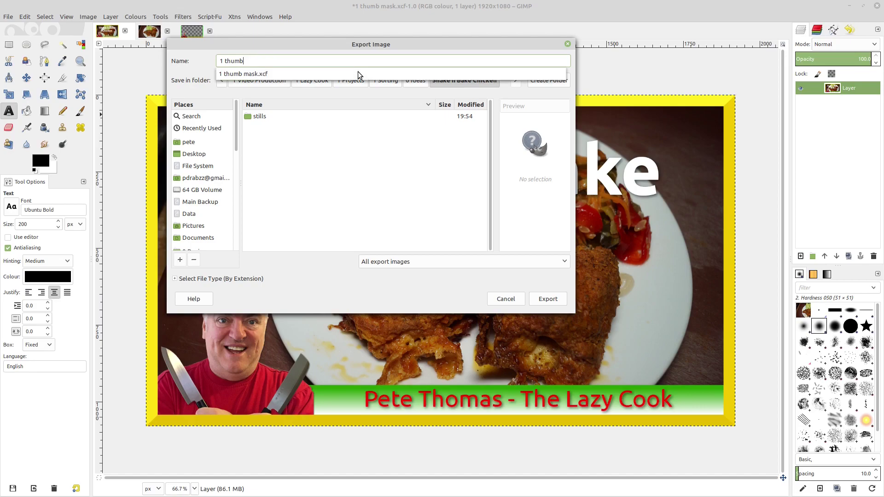
{"action": "type", "text": "."}
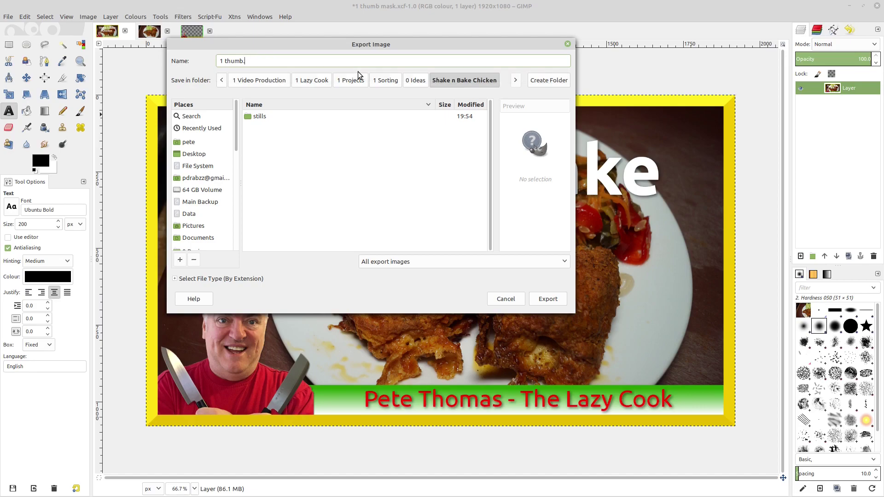
{"action": "type", "text": "jpg"}
Export 1 thumb.jpg at JPEG quality 90
{"action": "left_click", "coordinate": [552, 299]}
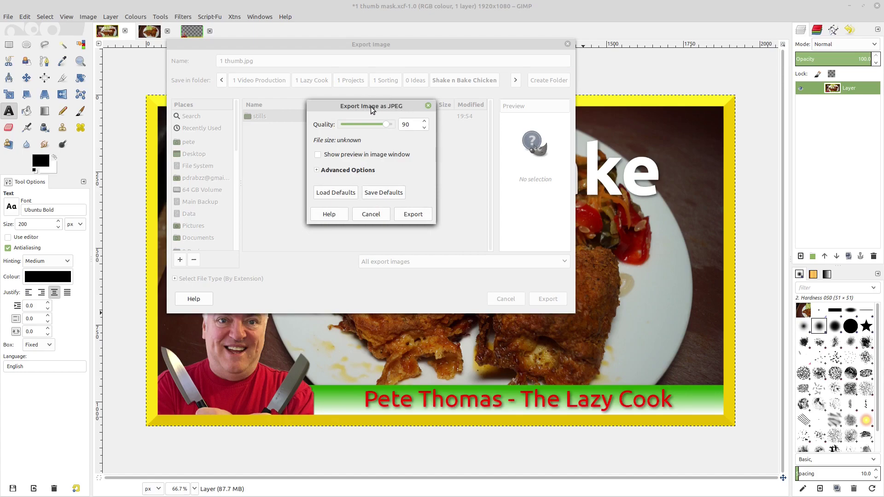
{"action": "left_click", "coordinate": [413, 215]}
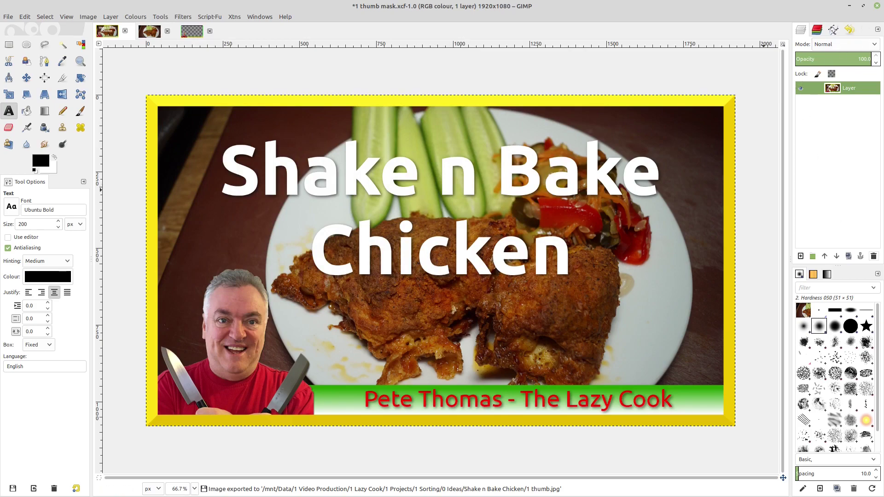
{"action": "key", "text": "alt+Tab"}
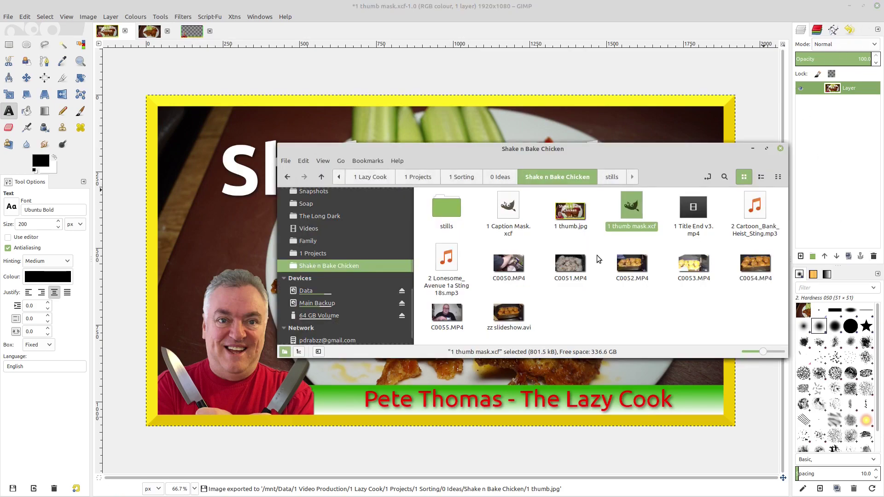
Preview the 1920×1080 1 thumb.jpg in the image viewer, then close the viewer and Nemo
{"action": "left_click_drag", "start_coordinate": [581, 152], "coordinate": [492, 79]}
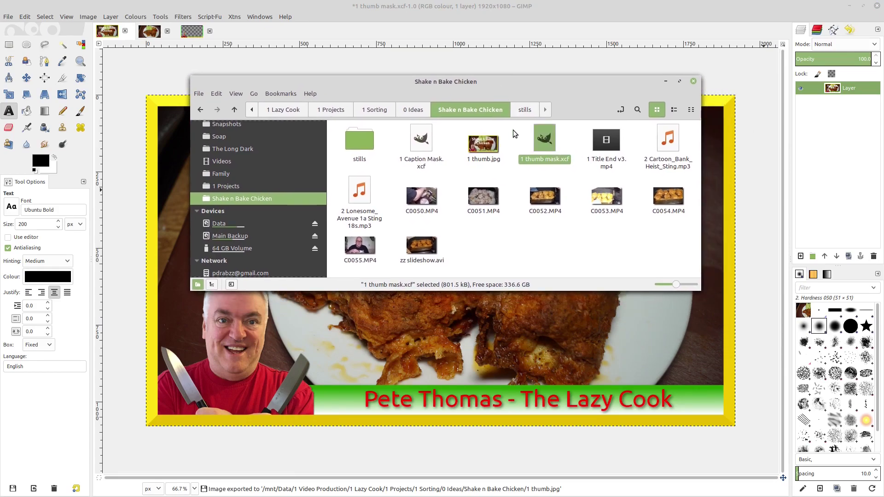
{"action": "left_click", "coordinate": [484, 143]}
{"action": "double_click", "coordinate": [484, 144]}
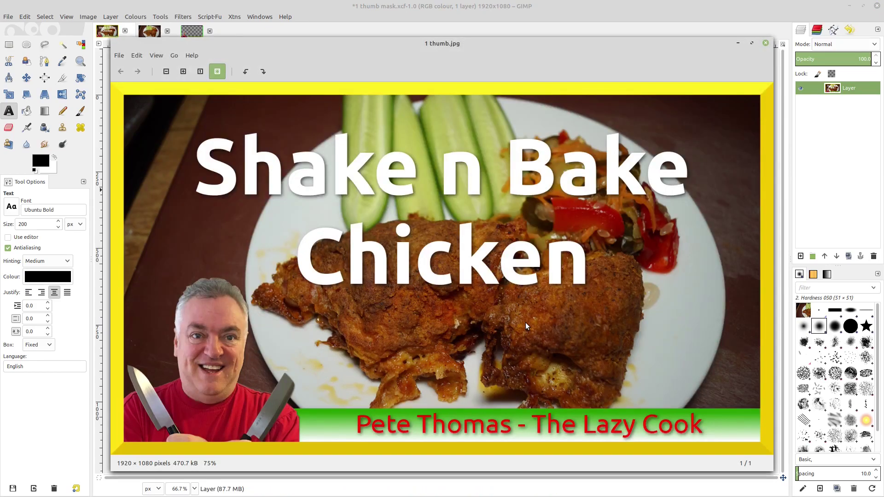
{"action": "left_click", "coordinate": [766, 44]}
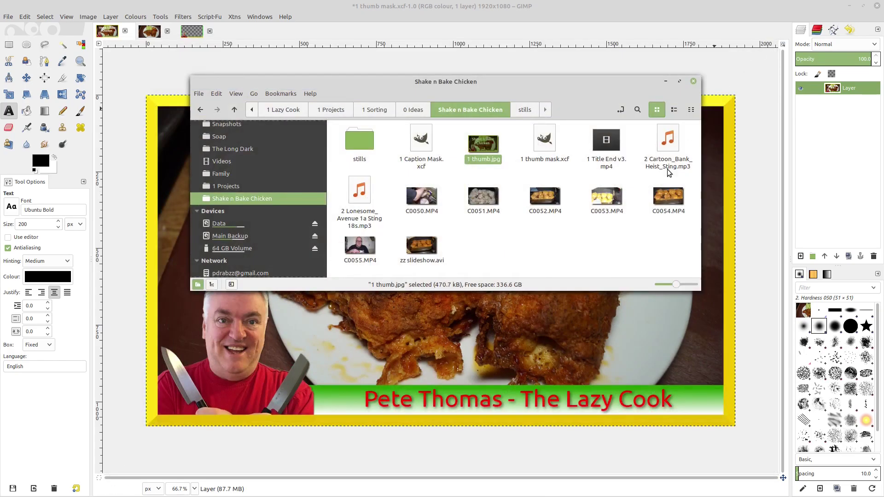
{"action": "left_click", "coordinate": [694, 82]}
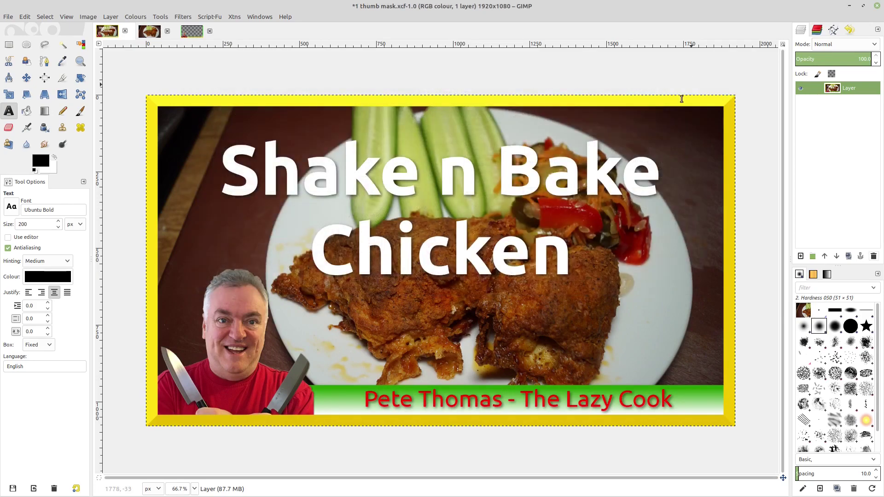